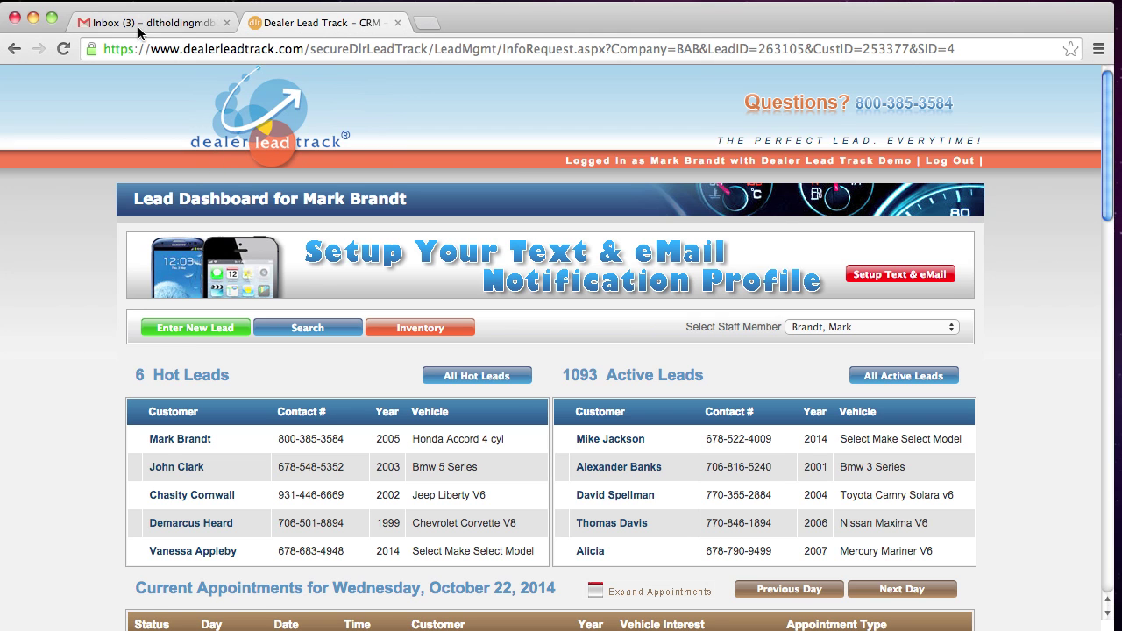
# Switch from the Dealer Lead Track dashboard to the Gmail inbox tab
pyautogui.click(88, 23)
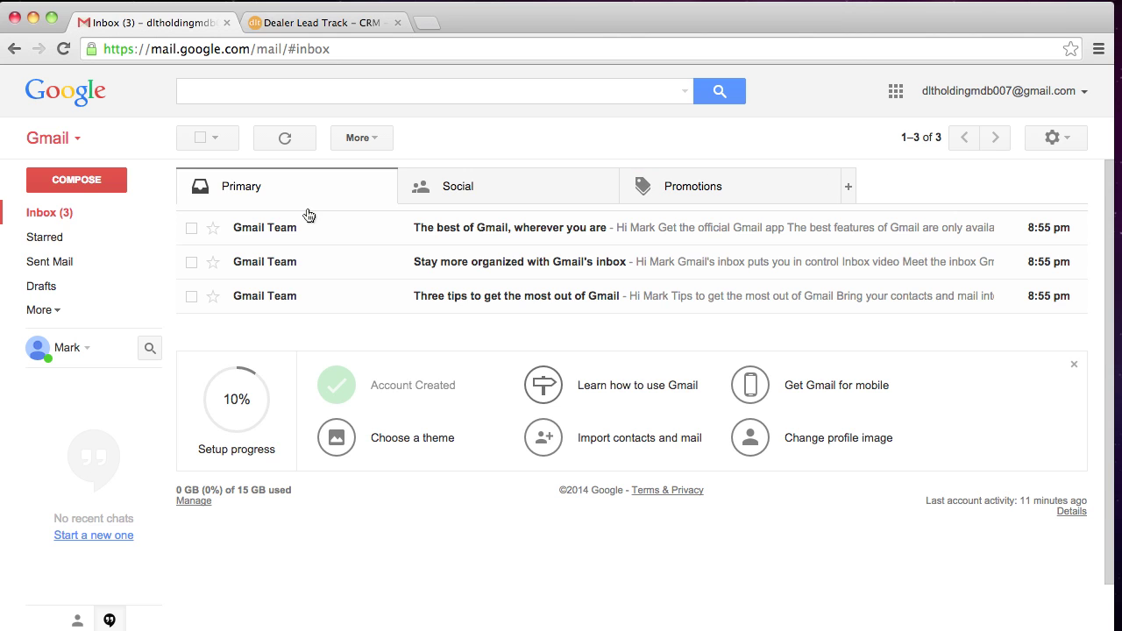
# Enable Multiple Inboxes on Gmail's Labs settings page and save the changes
pyautogui.click(1055, 142)
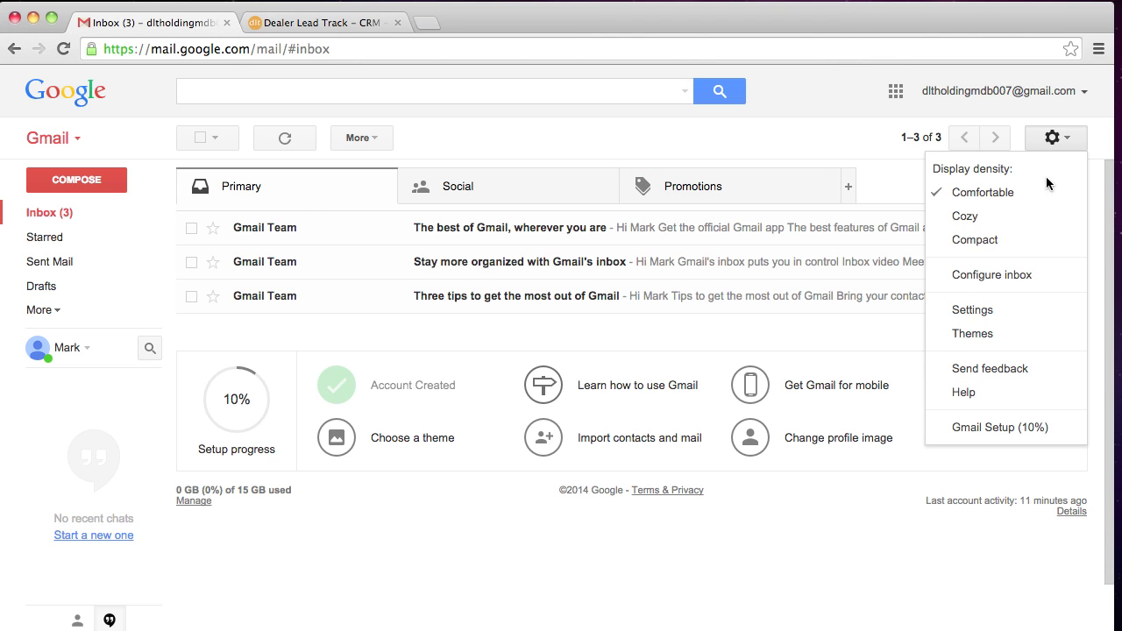
pyautogui.click(964, 312)
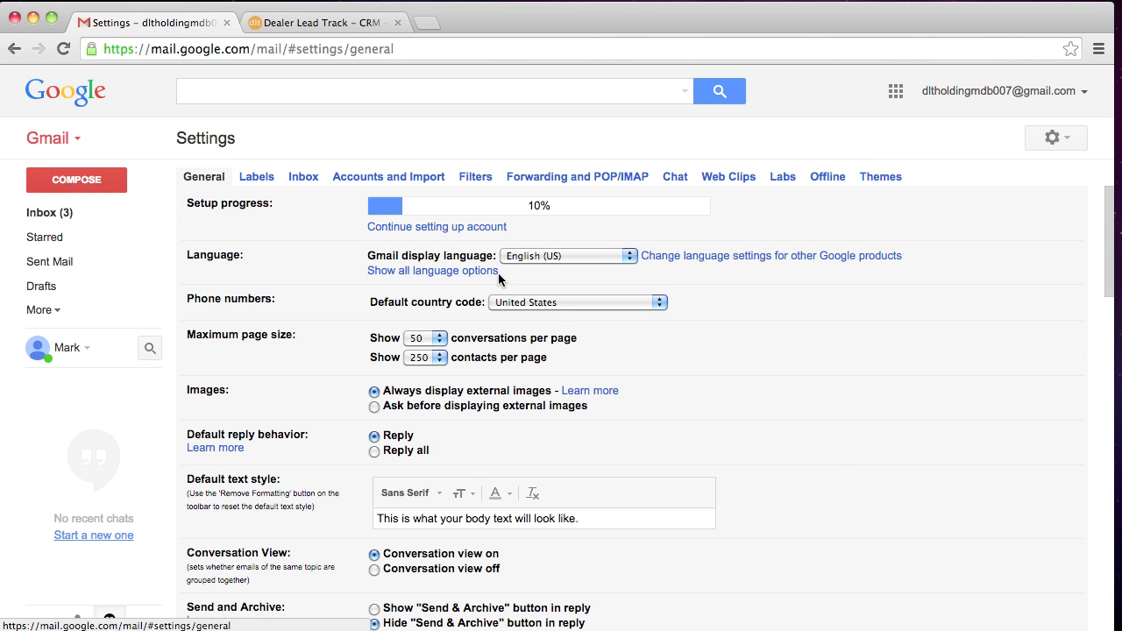
pyautogui.click(782, 177)
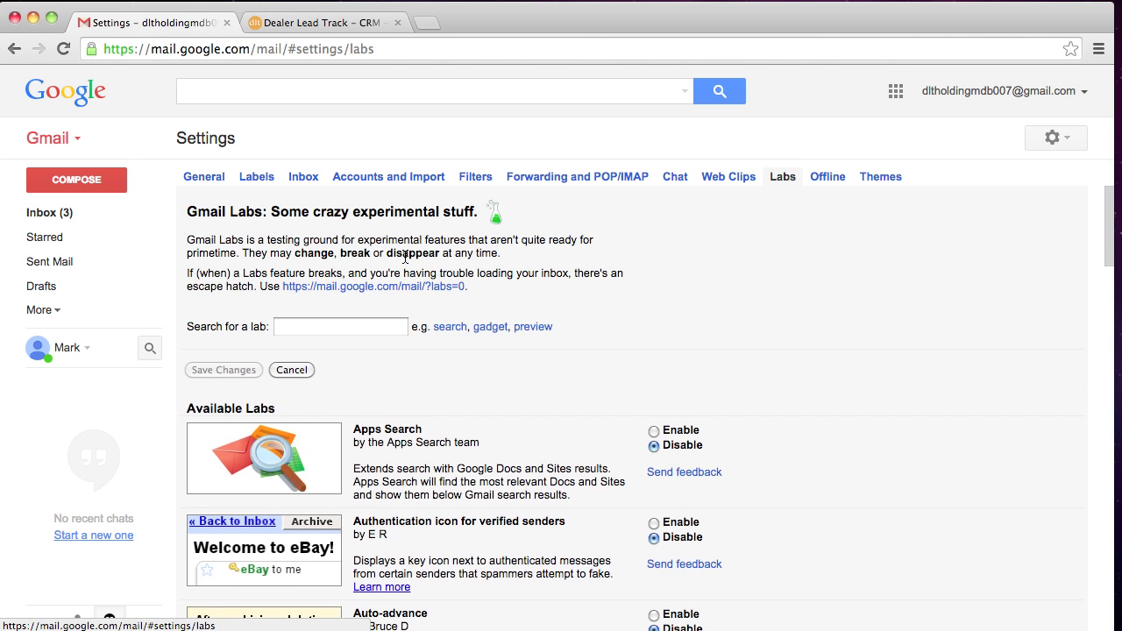
pyautogui.scroll(-10, 405, 256)
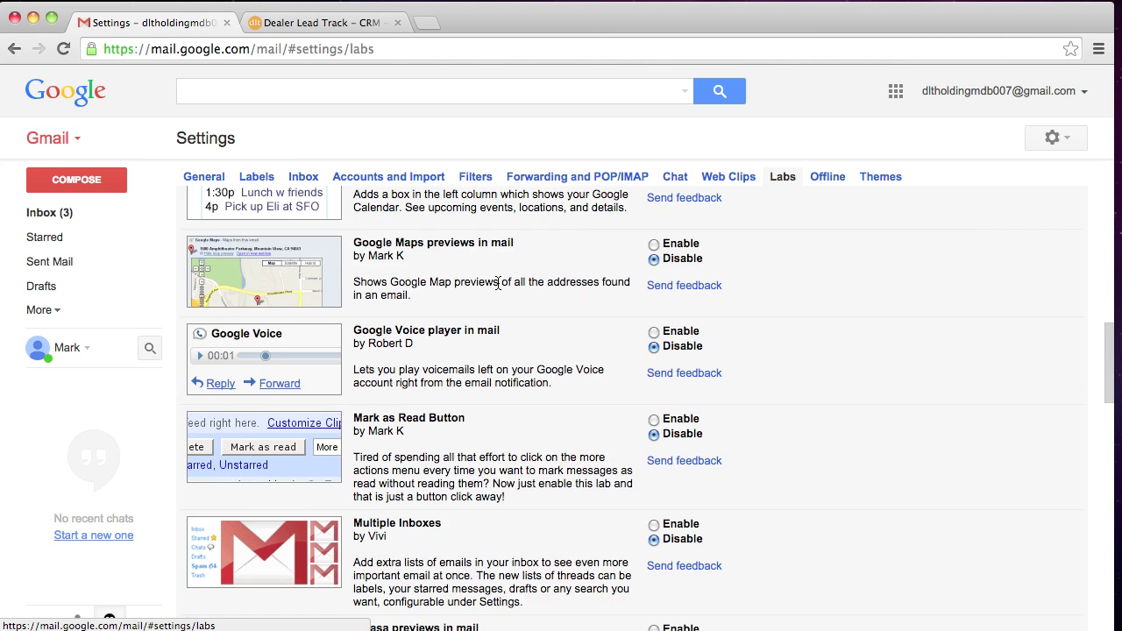
pyautogui.scroll(-5, 498, 282)
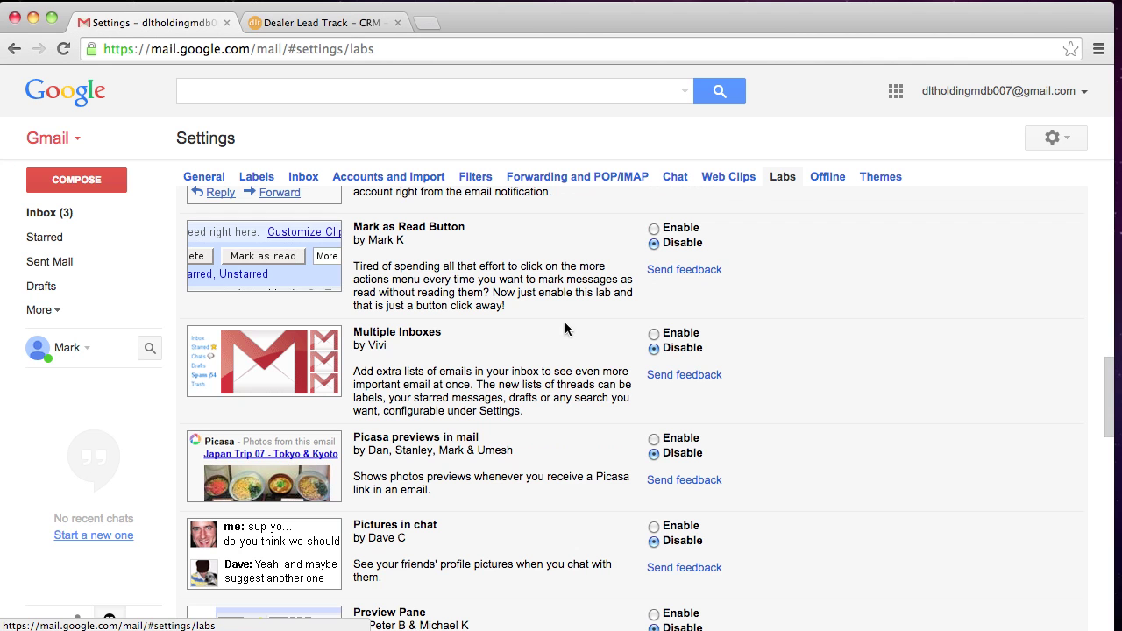
pyautogui.click(653, 334)
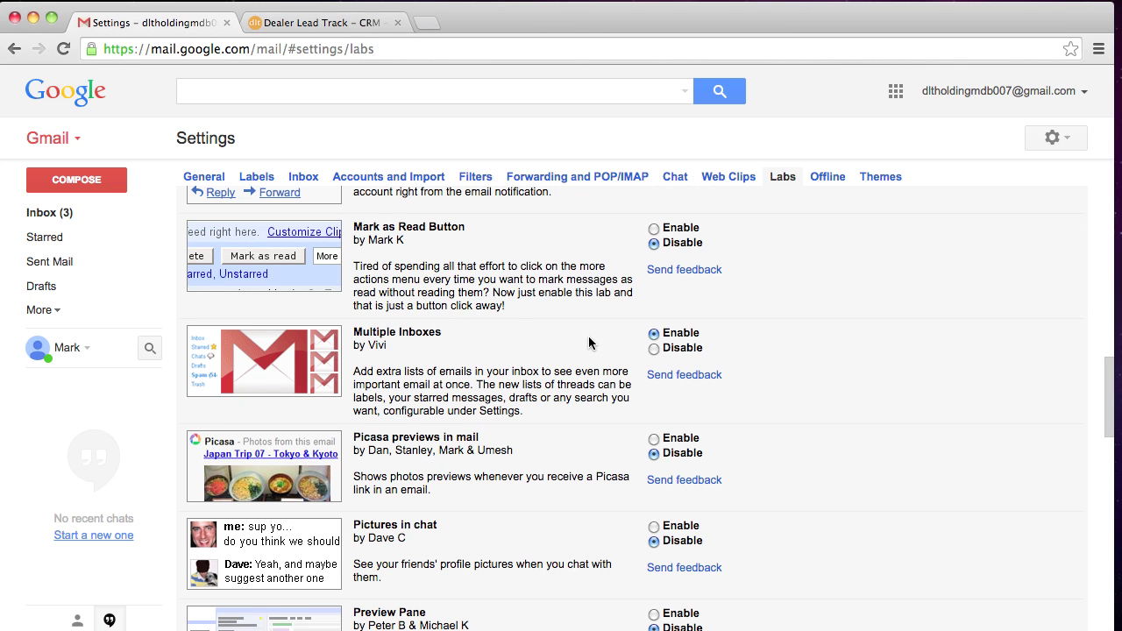
pyautogui.scroll(-10, 489, 326)
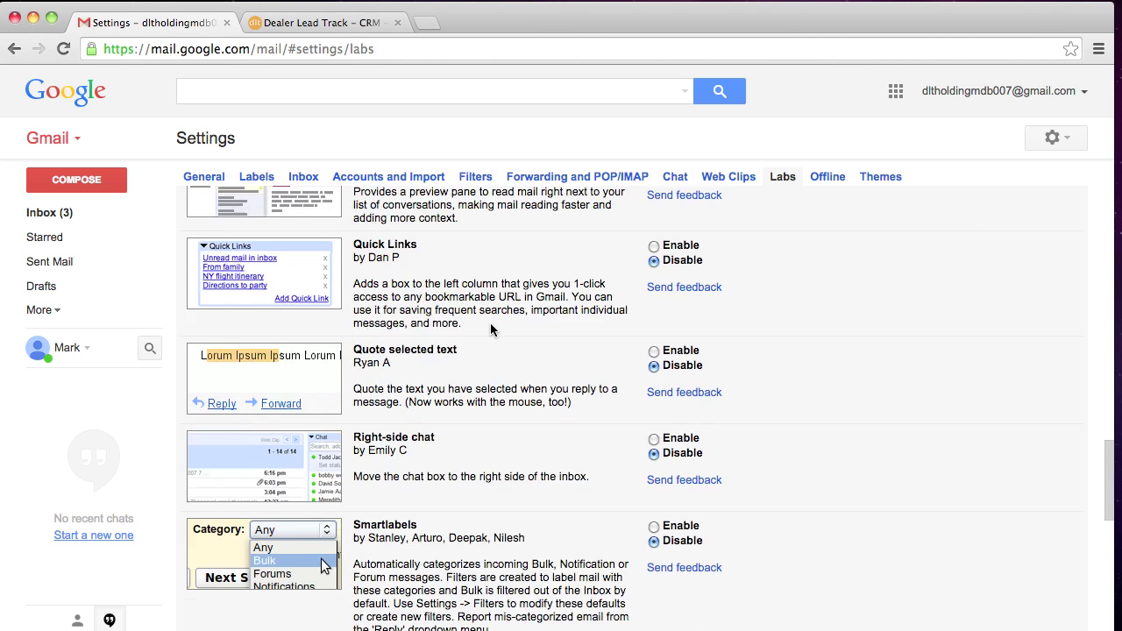
pyautogui.scroll(-10, 491, 329)
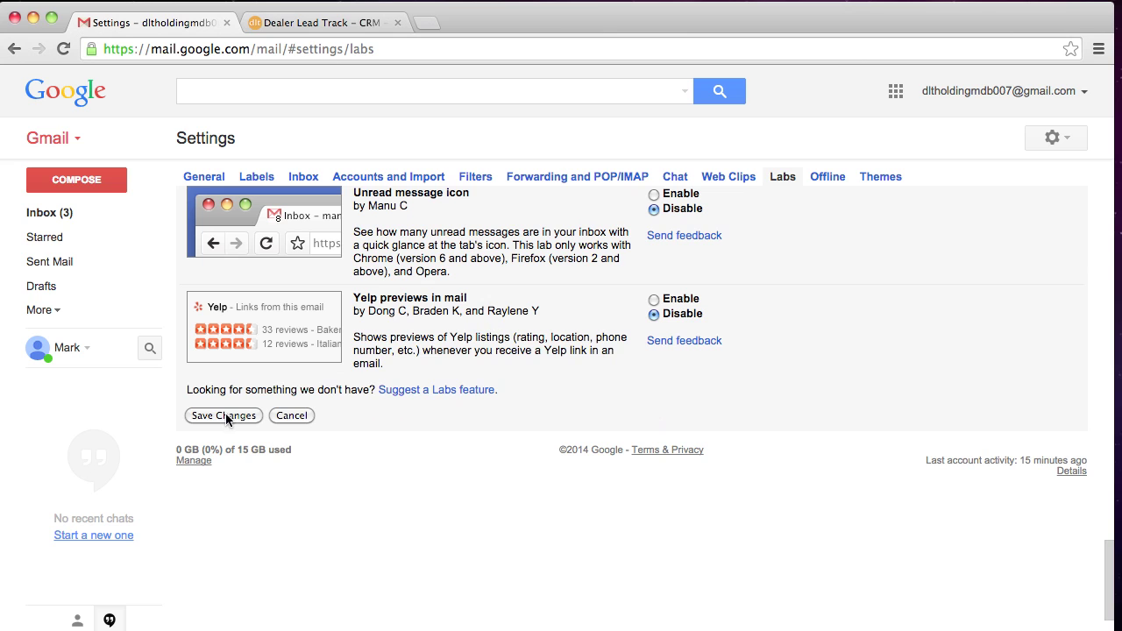
pyautogui.click(226, 416)
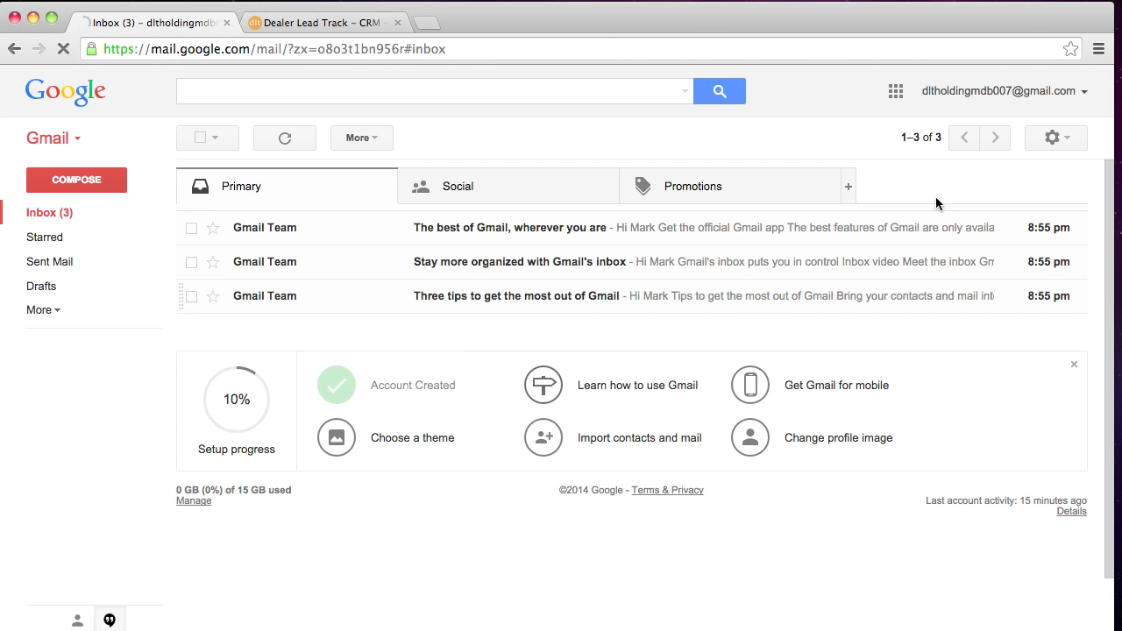
# From Settings > Accounts and Import, start adding a POP3 mail account you own
pyautogui.click(1054, 140)
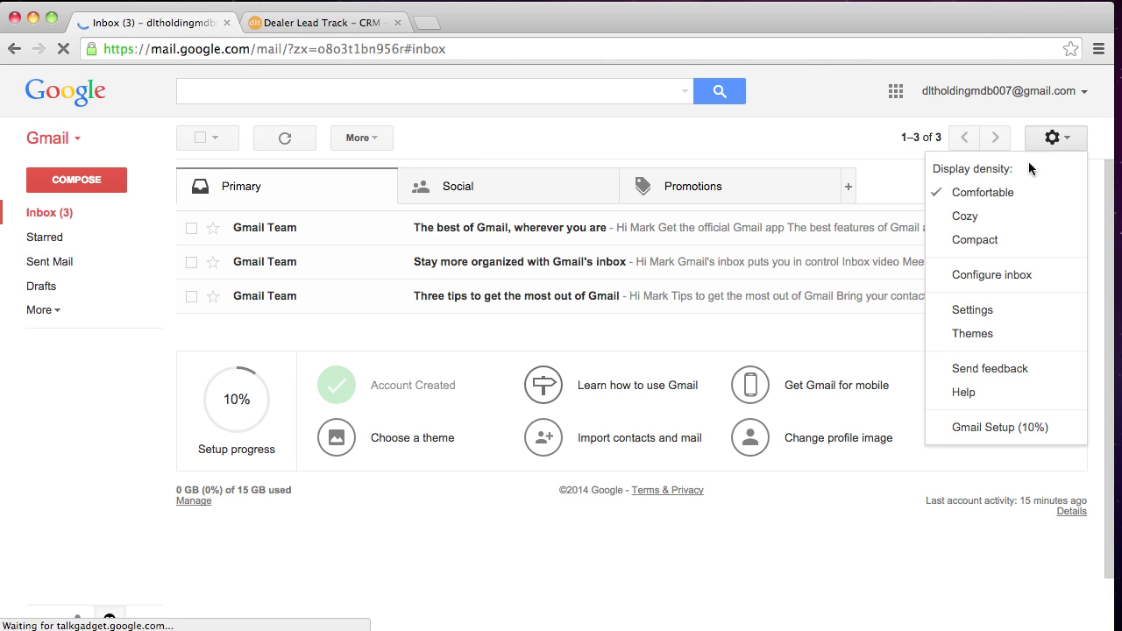
pyautogui.click(970, 312)
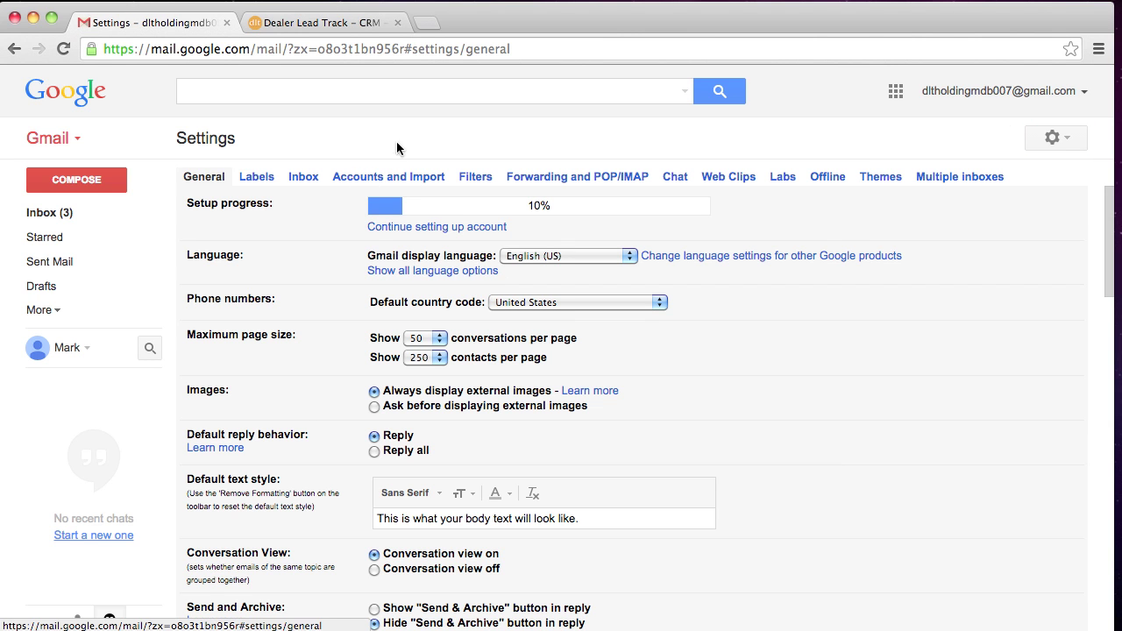
pyautogui.click(405, 181)
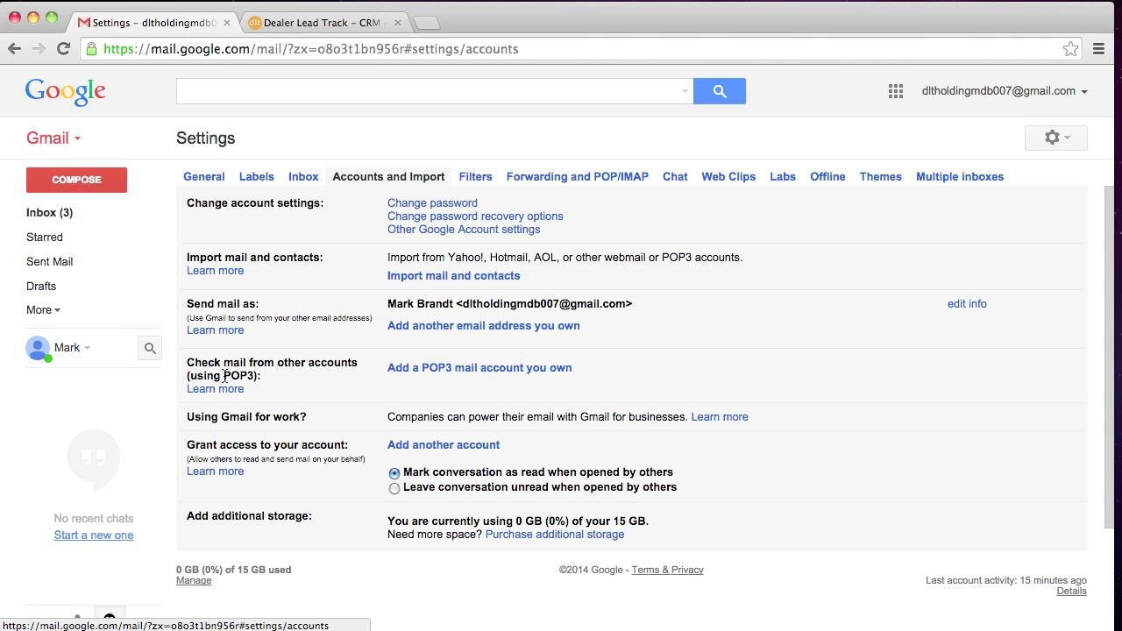
pyautogui.click(403, 369)
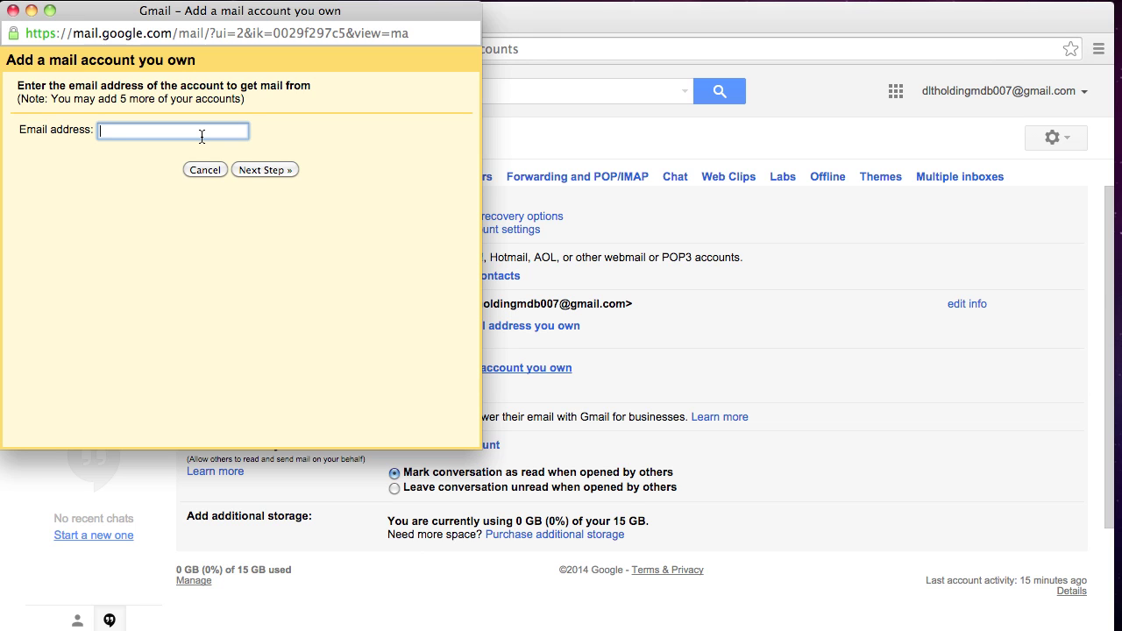
# Enter the business e-mail address, replacing the stray comma before 'org' with a period, and continue
pyautogui.click(257, 170)
pyautogui.doubleClick(233, 152)
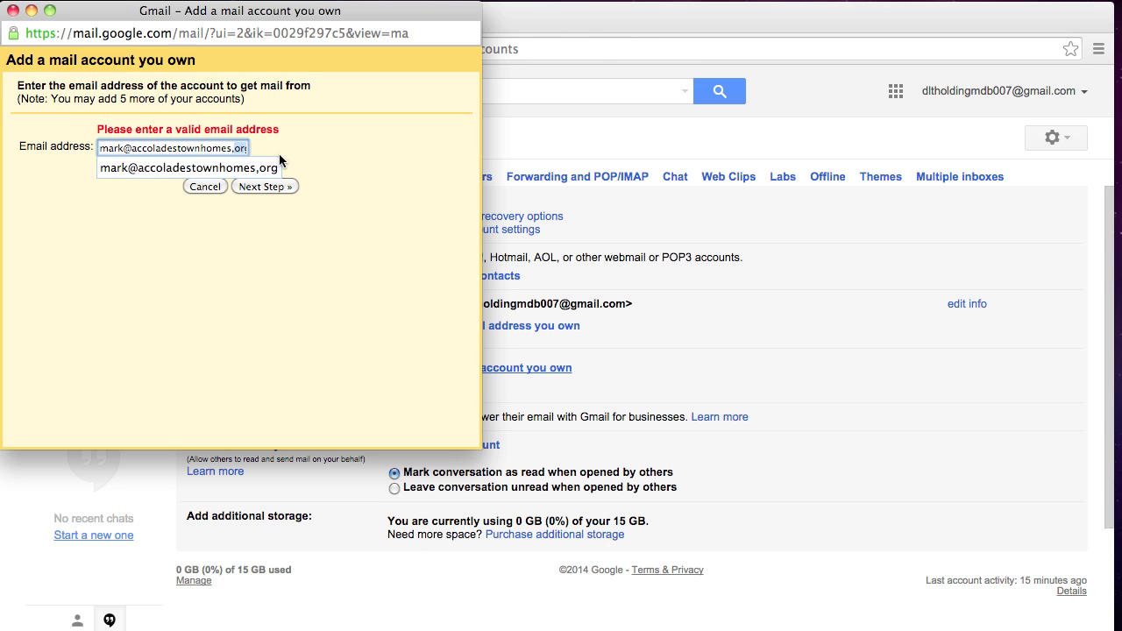
pyautogui.press('Left')
pyautogui.press('BackSpace')
pyautogui.write('.')
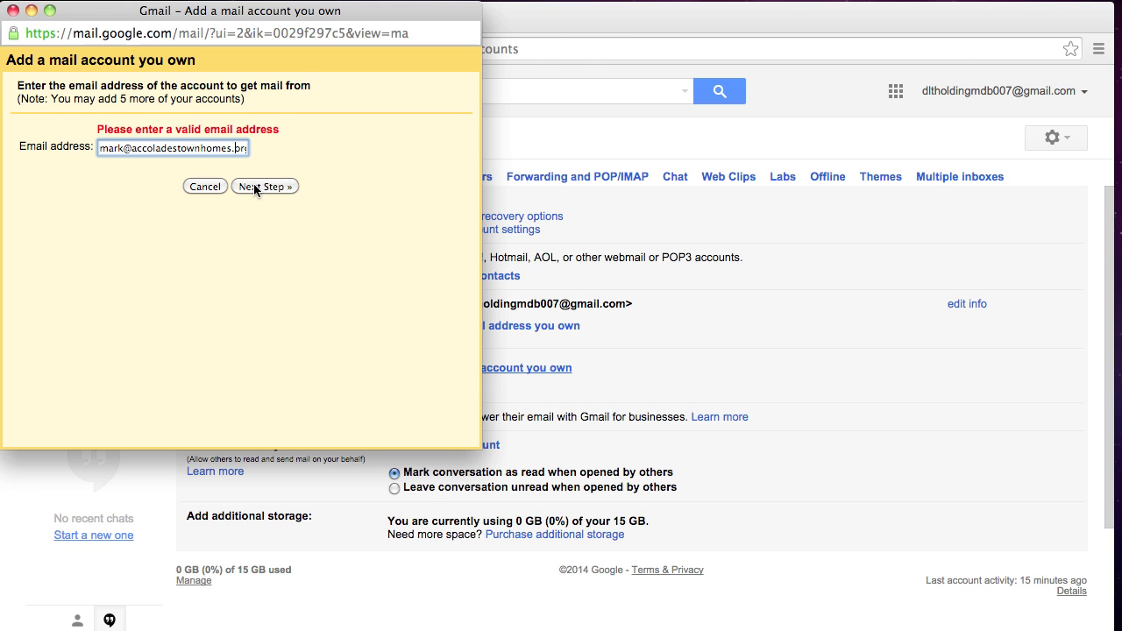
pyautogui.click(256, 187)
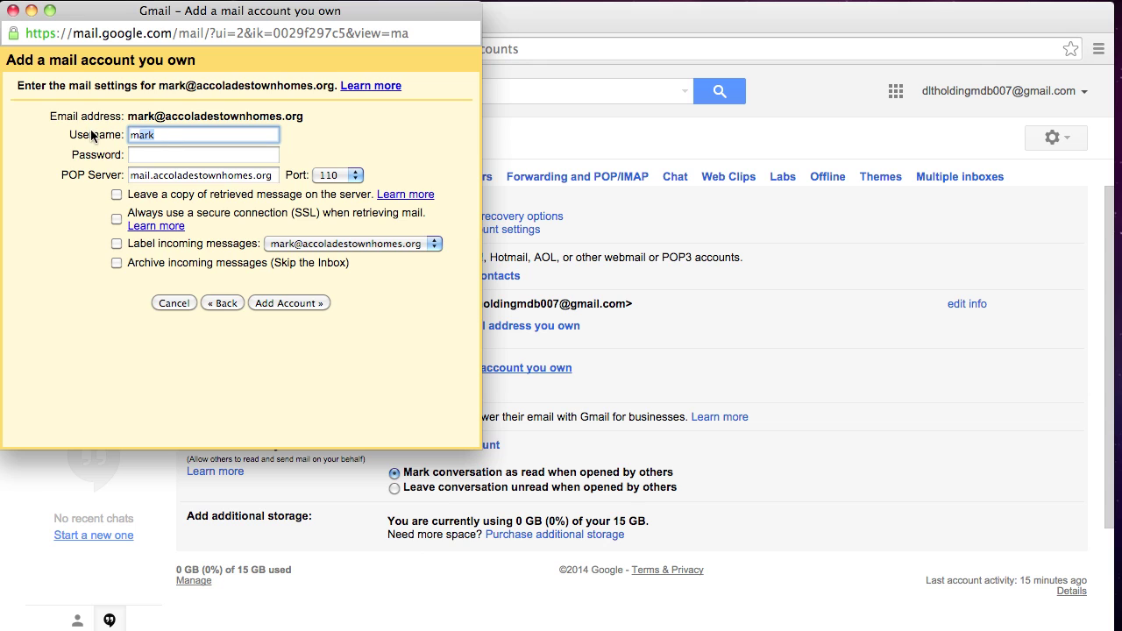
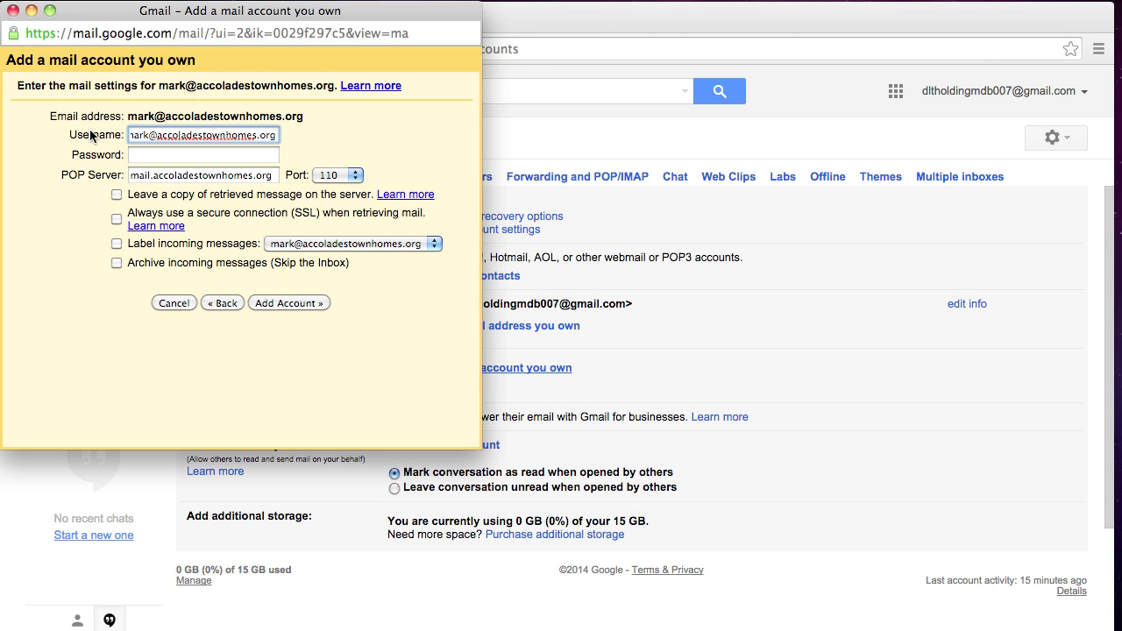
# Enter the mailbox username and password, with POP server pop.secureserver.net on port 995
pyautogui.press('Tab')
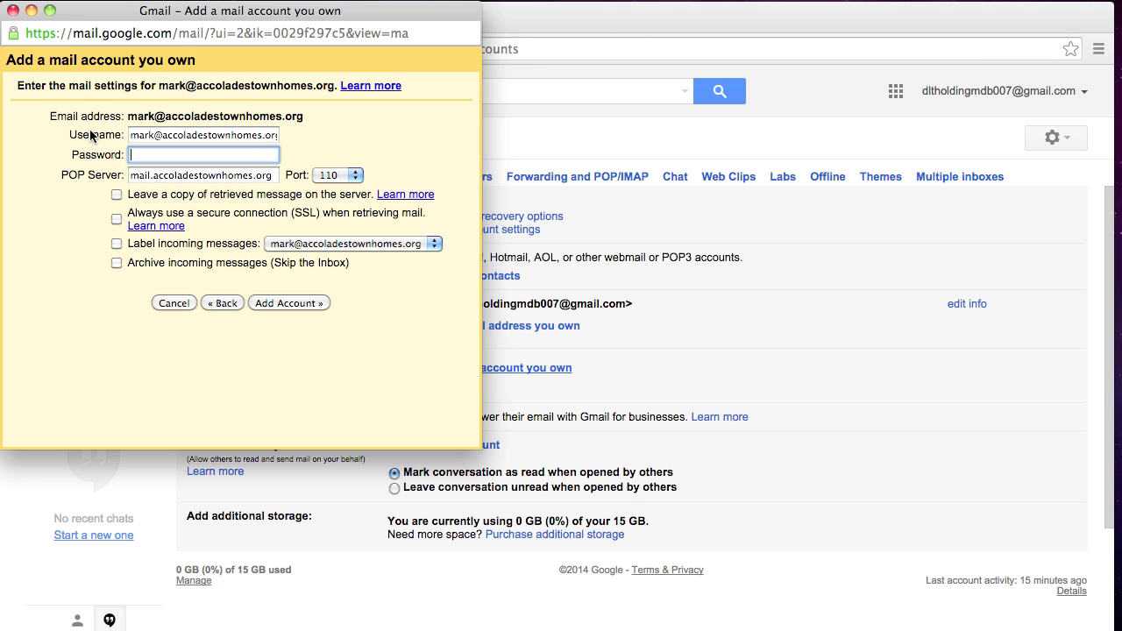
pyautogui.write('•••••••')
pyautogui.moveTo(276, 176); pyautogui.dragTo(127, 172)
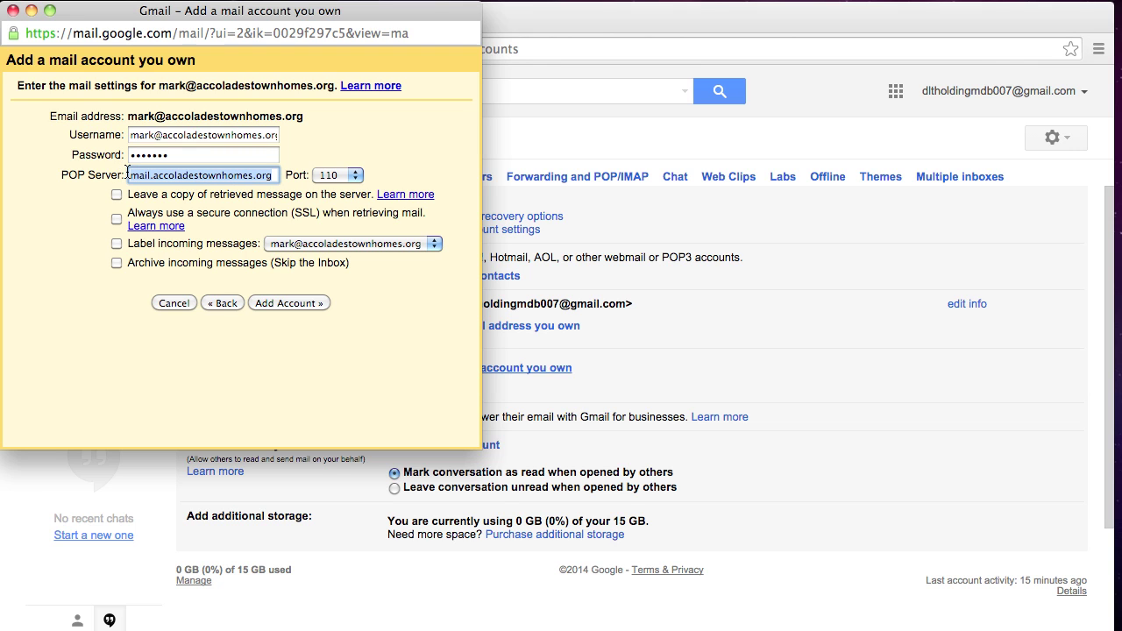
pyautogui.press('BackSpace')
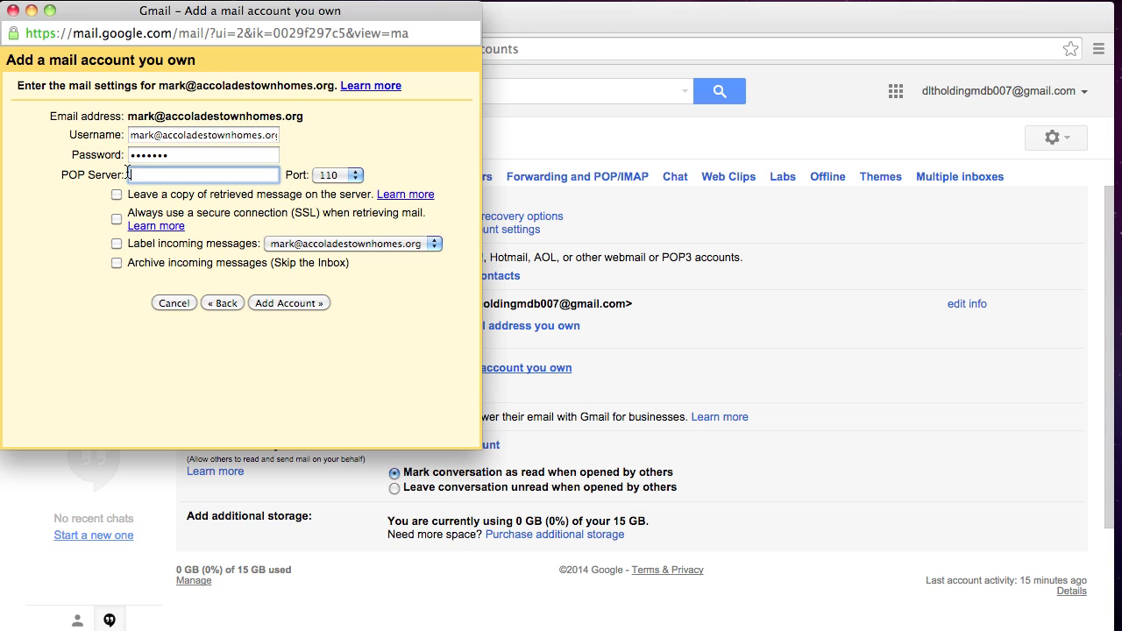
pyautogui.write('pop.secureserver.net')
pyautogui.click(353, 177)
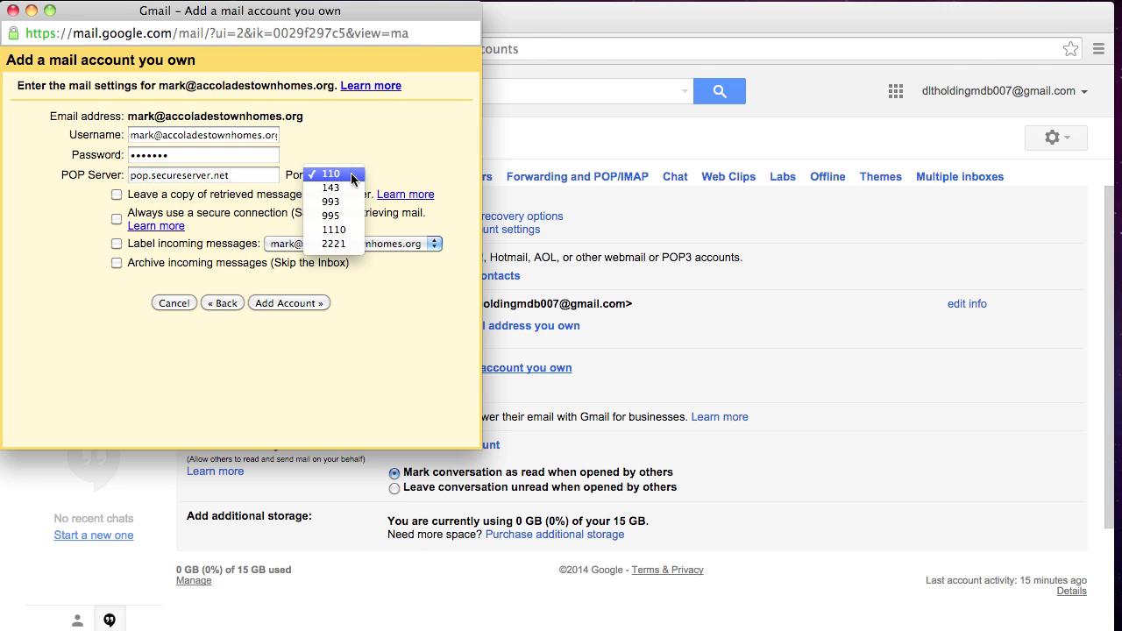
pyautogui.click(340, 215)
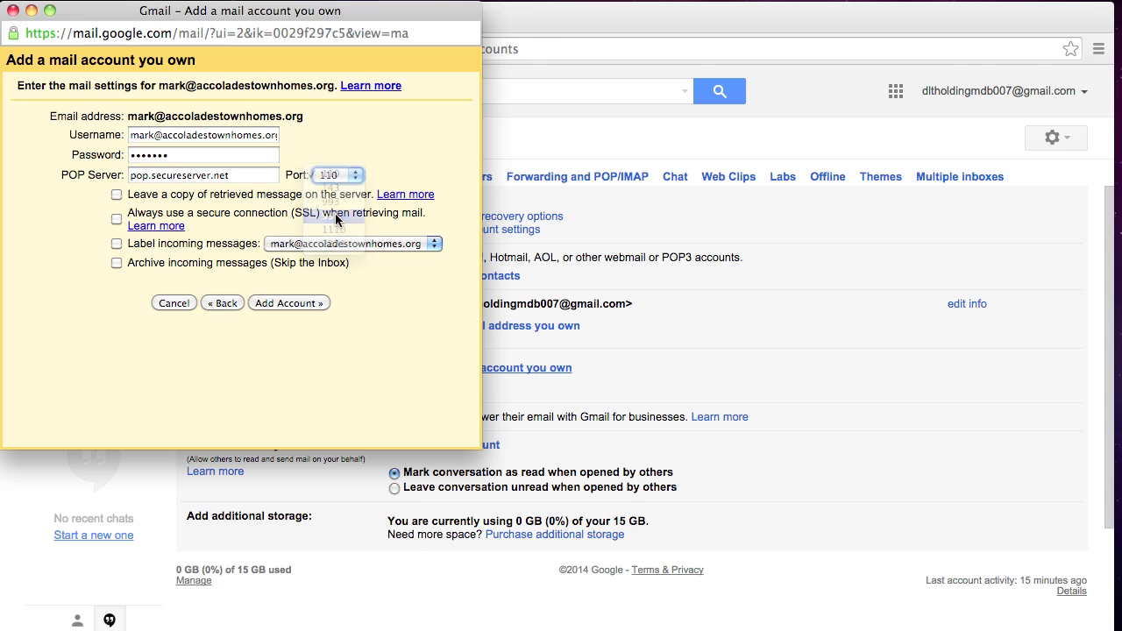
# Turn on leave a copy on server, SSL, labelling and archiving of incoming mail, then submit
pyautogui.click(116, 194)
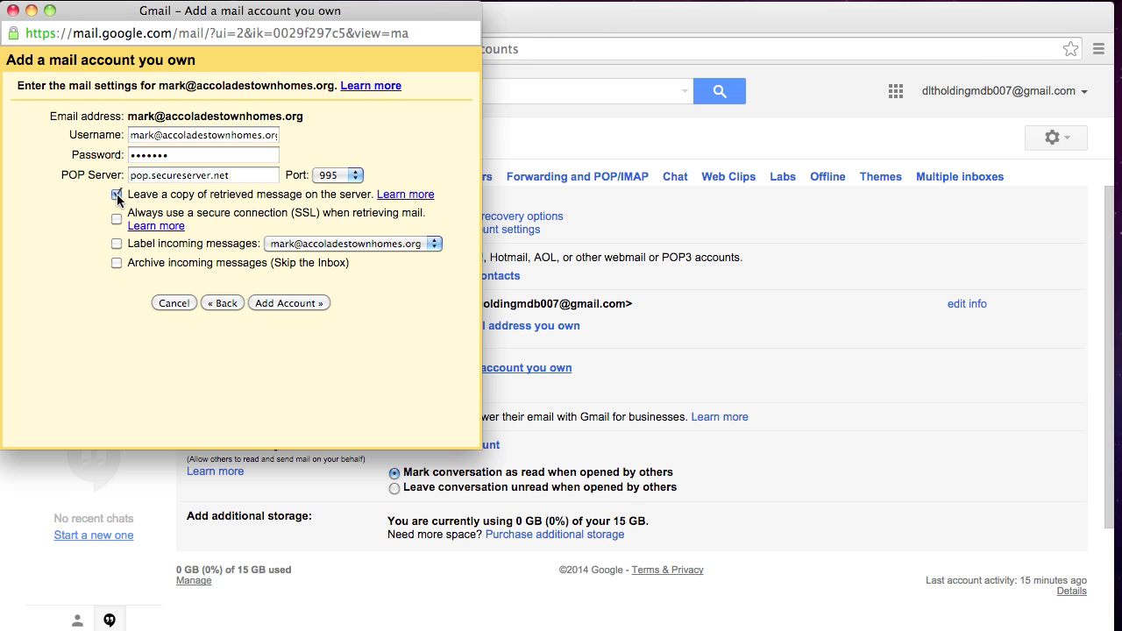
pyautogui.click(117, 219)
pyautogui.click(117, 244)
pyautogui.click(117, 263)
pyautogui.click(288, 303)
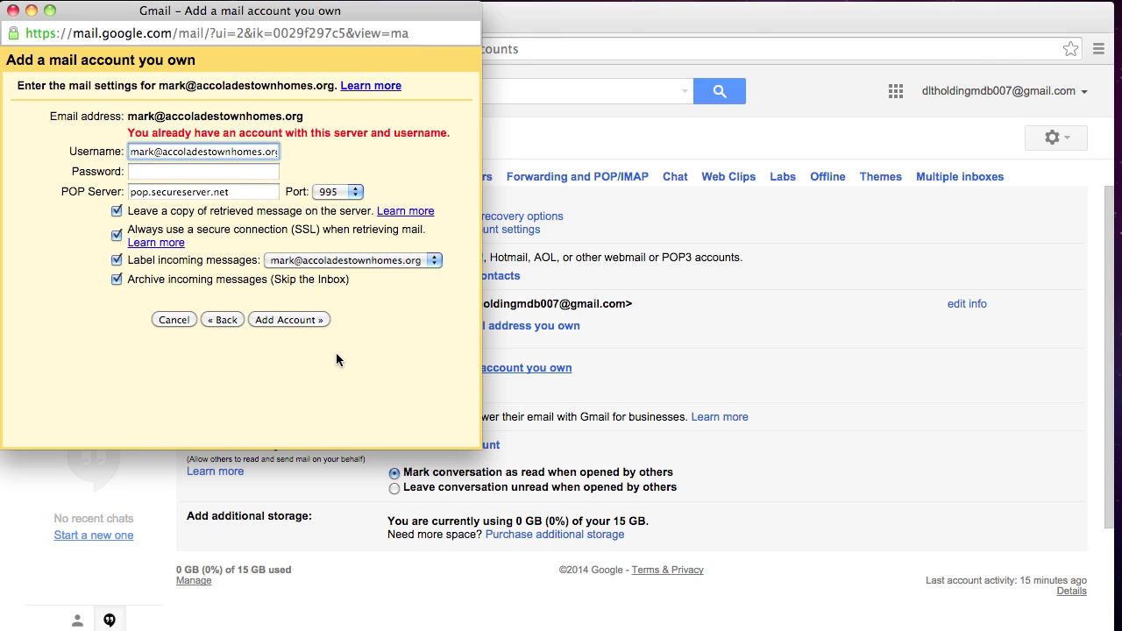
# Re-enter the mailbox password and resubmit after the duplicate-account error
pyautogui.click(241, 169)
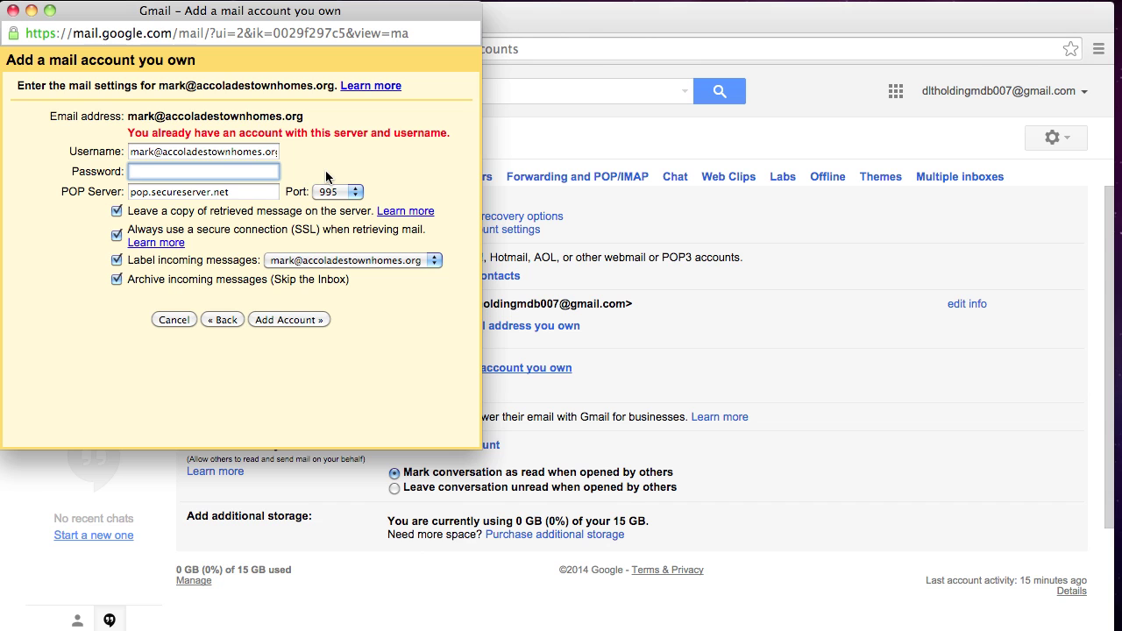
pyautogui.write('•••••••')
pyautogui.click(290, 320)
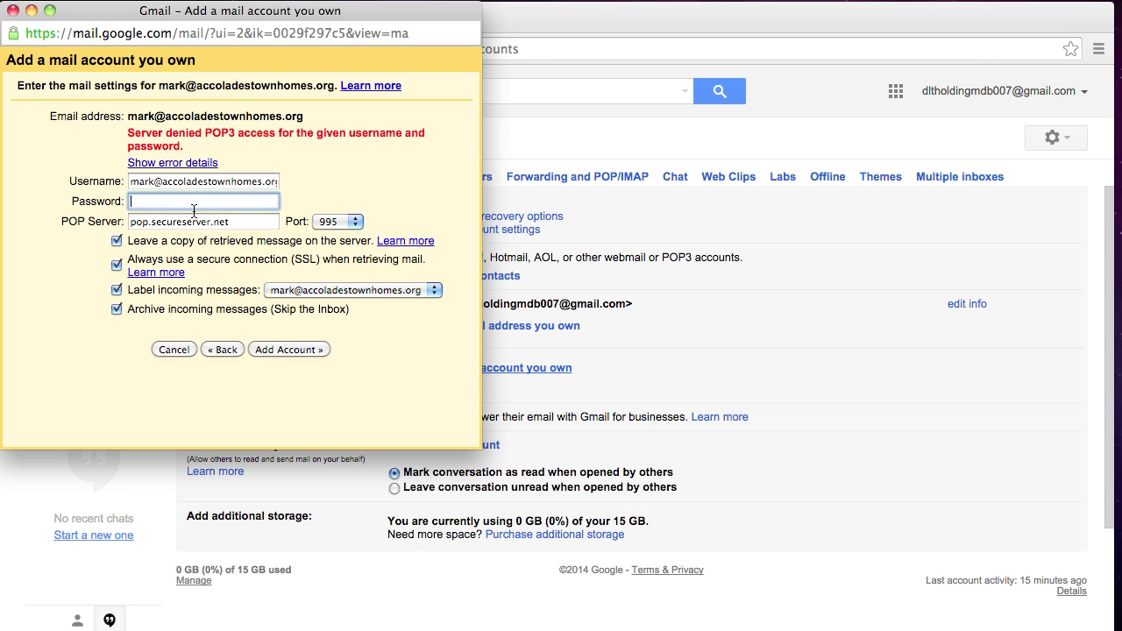
# Retype the password correctly after the access-denied error and submit the POP account again
pyautogui.click(199, 206)
pyautogui.write('•••••••')
pyautogui.press('BackSpace')
pyautogui.press('BackSpace')
pyautogui.press('BackSpace')
pyautogui.press('BackSpace')
pyautogui.press('BackSpace')
pyautogui.press('BackSpace')
pyautogui.press('BackSpace')
pyautogui.write('•••••••')
pyautogui.click(272, 349)
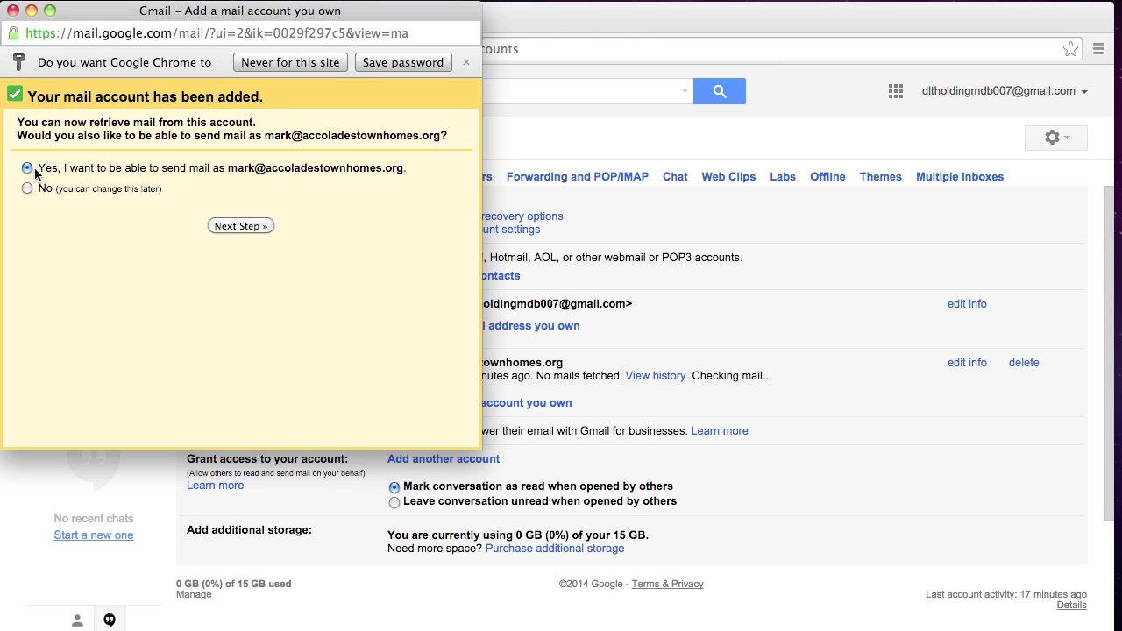
# Choose to send mail as this address and set the SMTP server to smtpout.secureserver.net
pyautogui.click(239, 227)
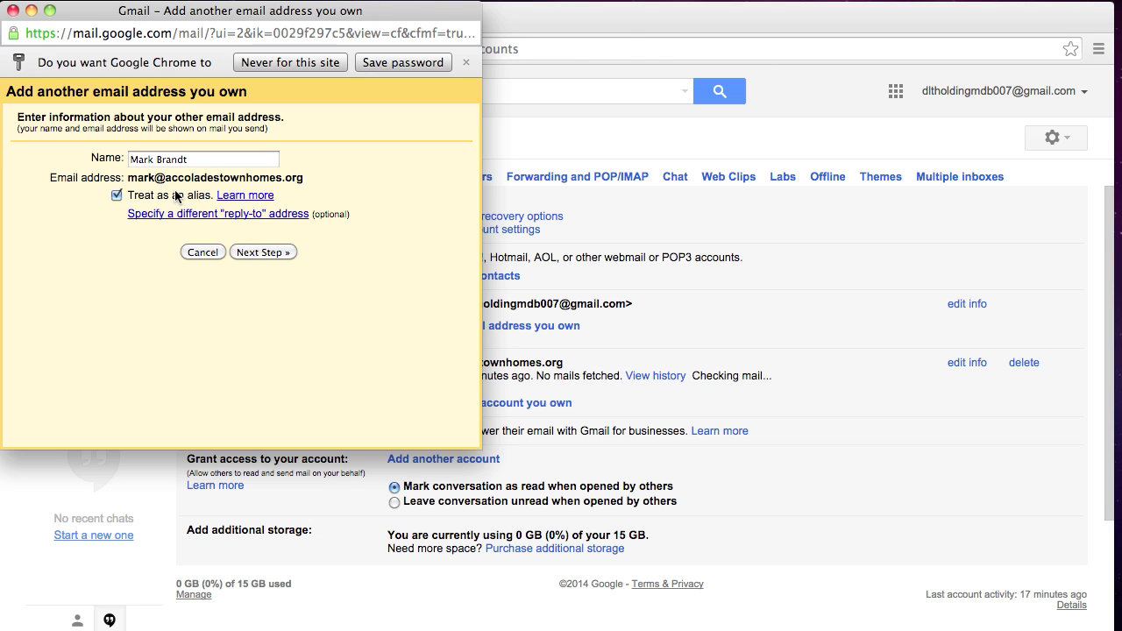
pyautogui.click(255, 253)
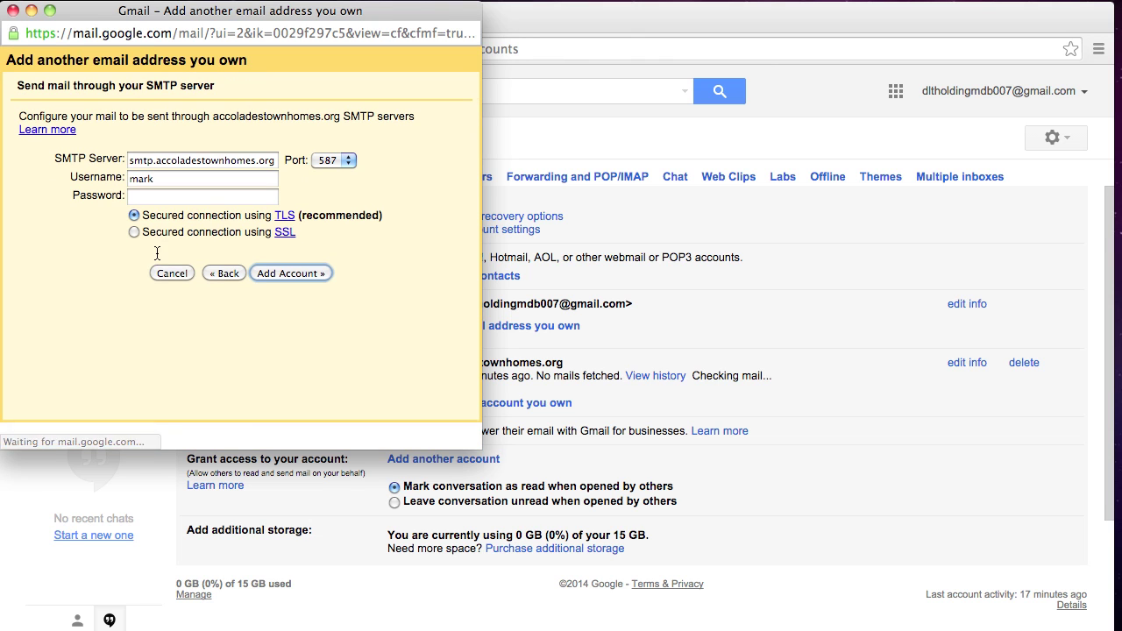
pyautogui.doubleClick(151, 178)
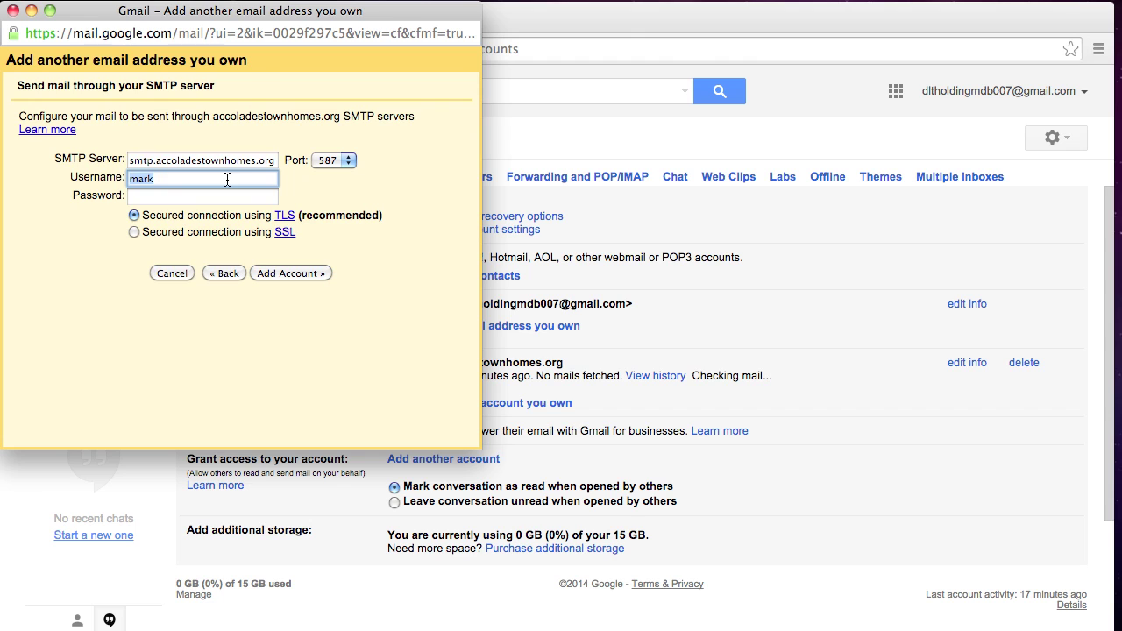
pyautogui.moveTo(273, 160); pyautogui.dragTo(90, 162)
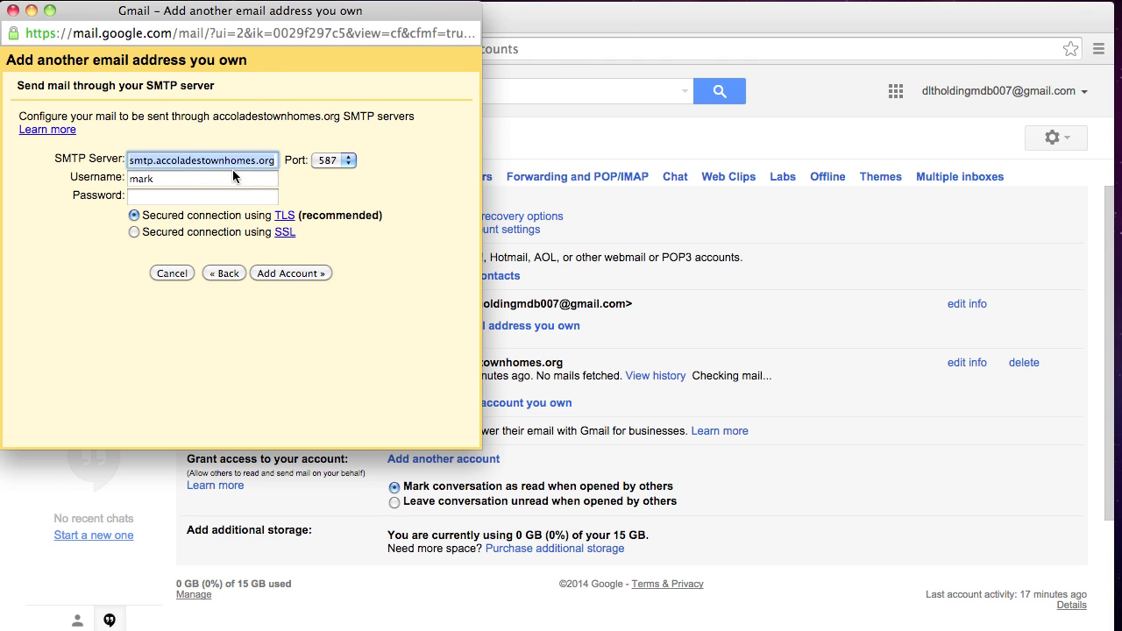
pyautogui.press('BackSpace')
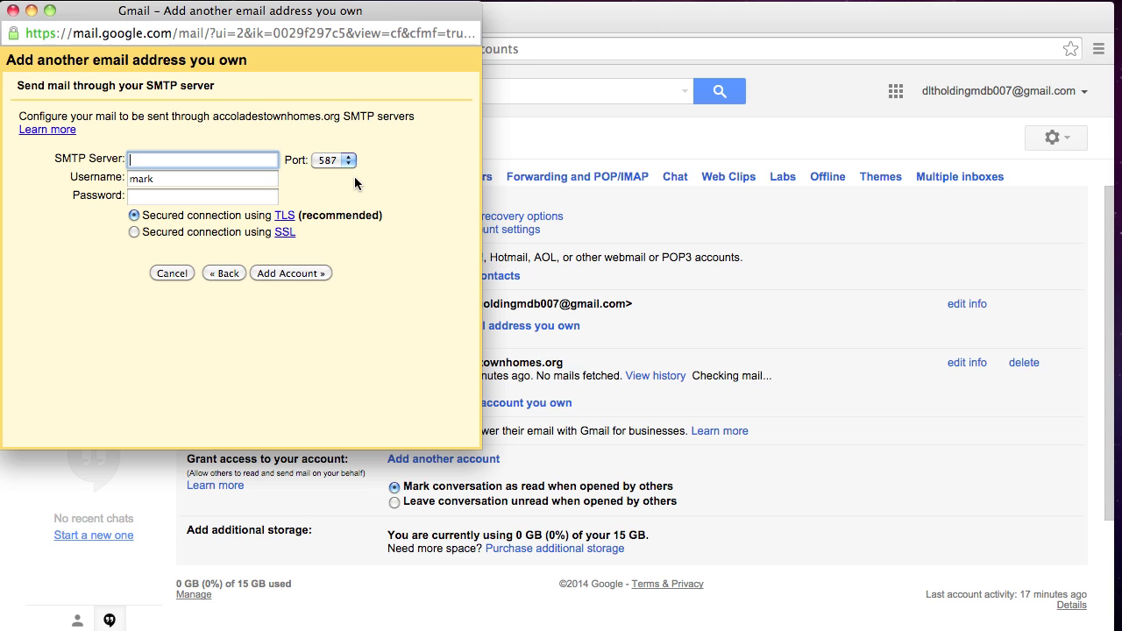
pyautogui.write('smtpout.secureserver')
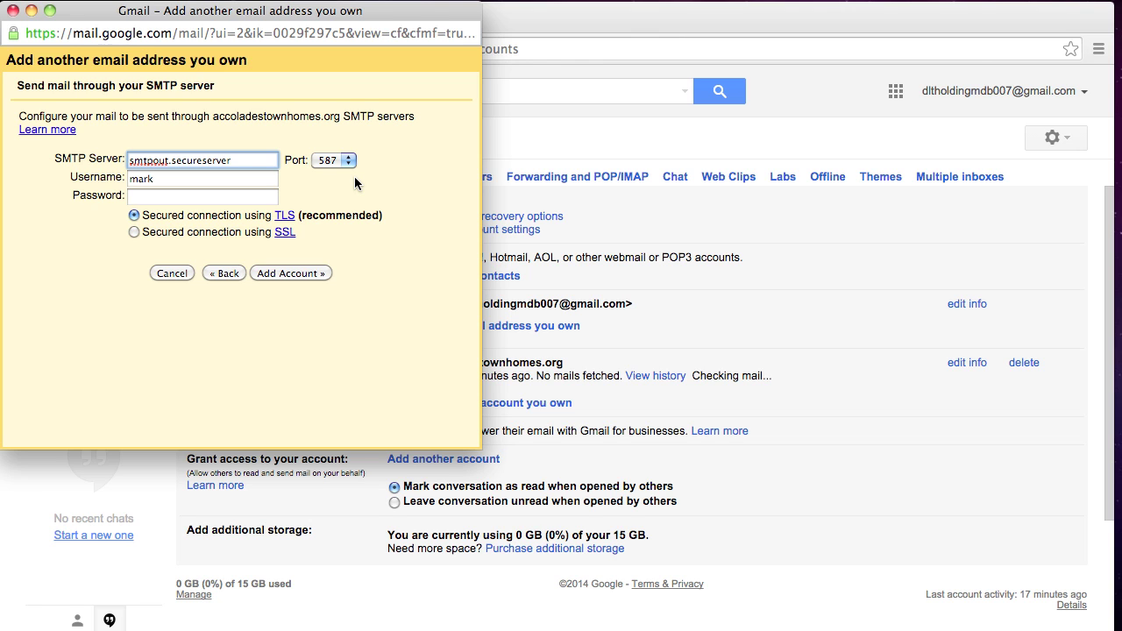
pyautogui.write('.net')
# Use the full e-mail address as SMTP username with its password, SSL on port 465, and submit
pyautogui.click(206, 181)
pyautogui.press('BackSpace')
pyautogui.press('BackSpace')
pyautogui.press('BackSpace')
pyautogui.press('BackSpace')
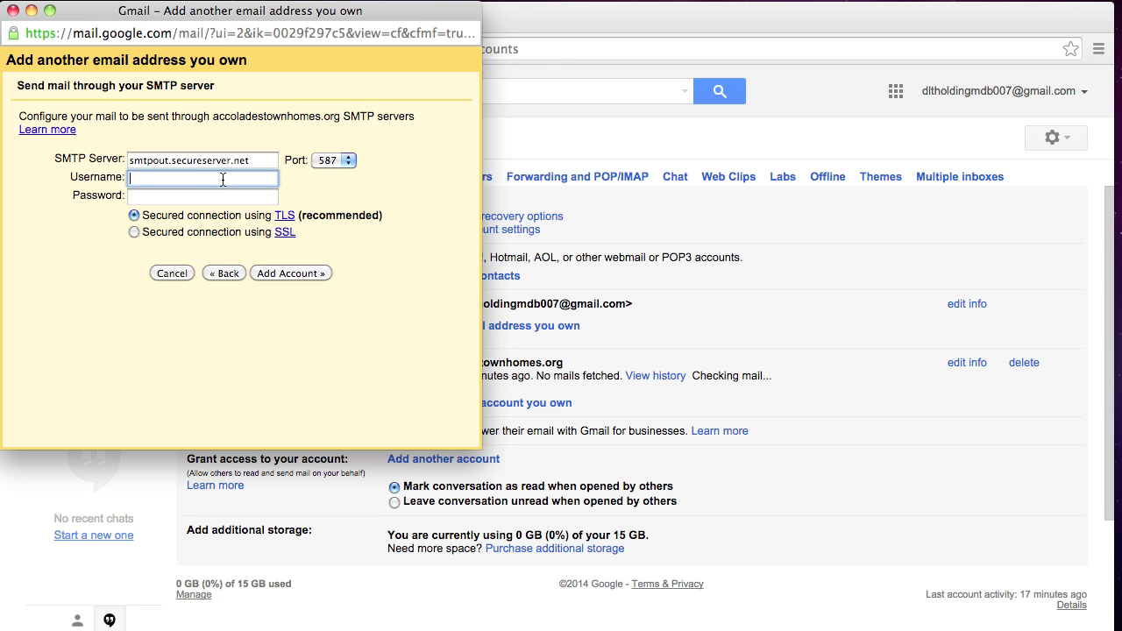
pyautogui.press('Tab')
pyautogui.write('*****')
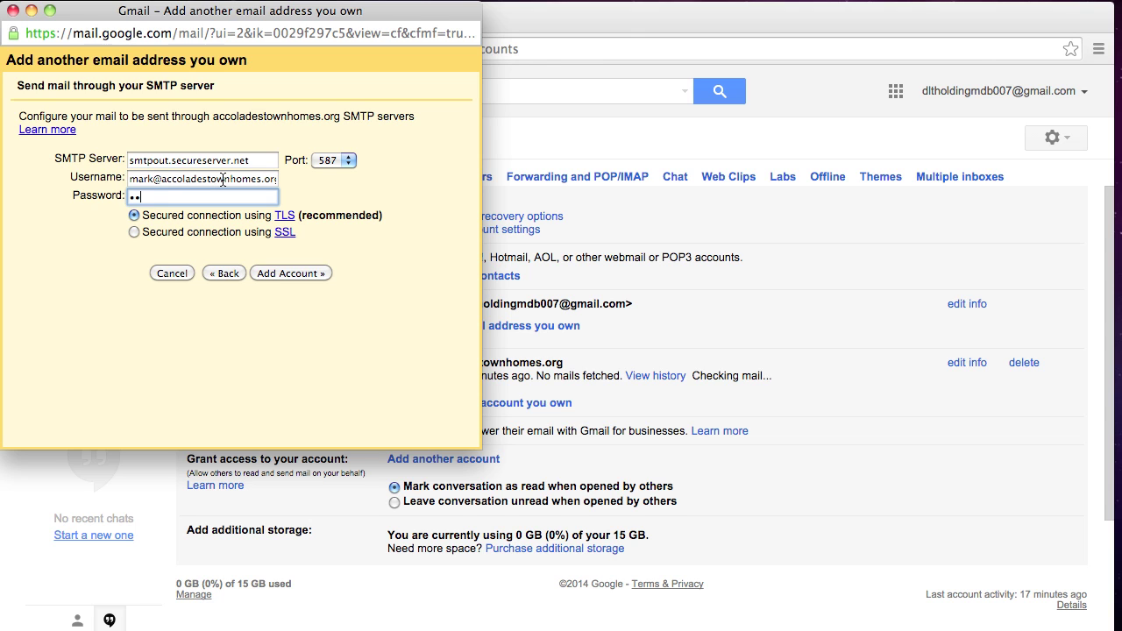
pyautogui.write('**')
pyautogui.click(134, 232)
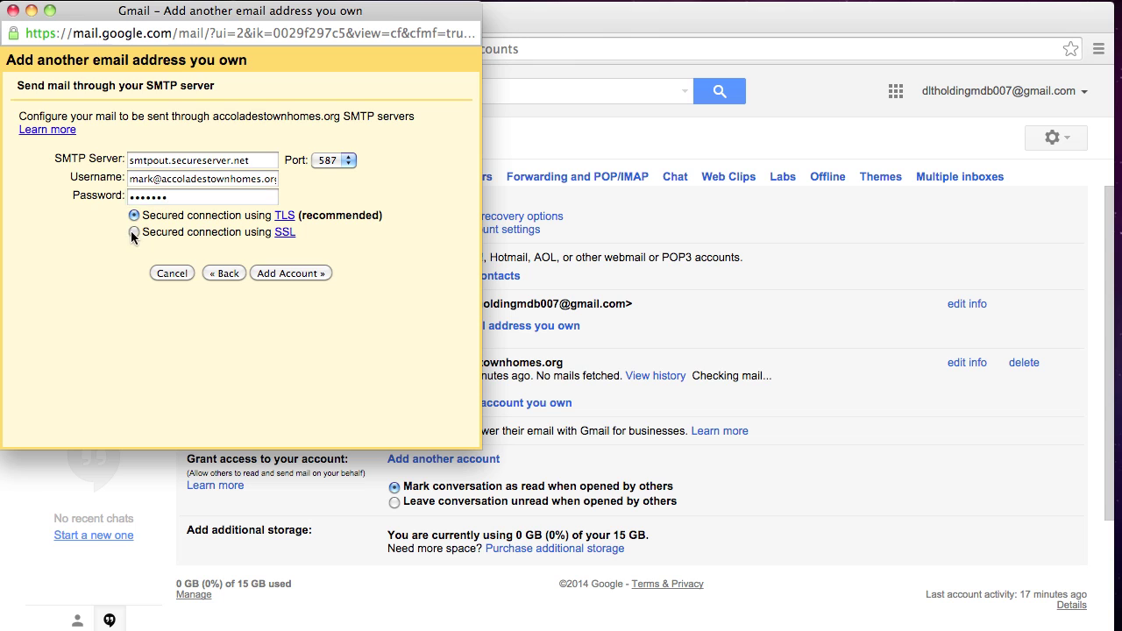
pyautogui.click(340, 161)
pyautogui.click(329, 145)
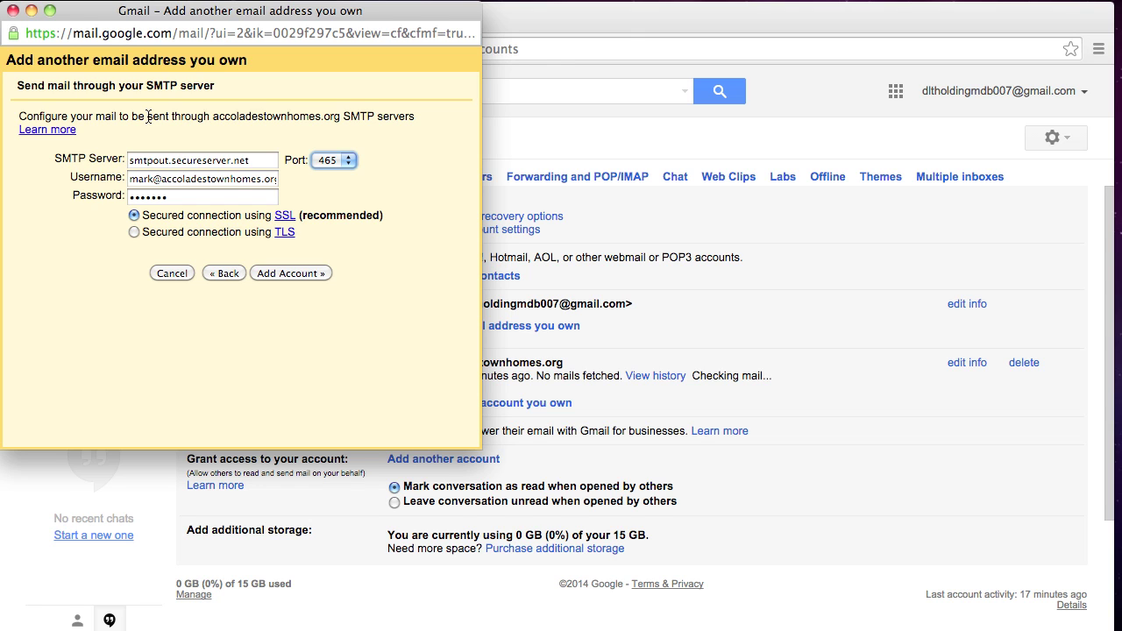
pyautogui.click(280, 274)
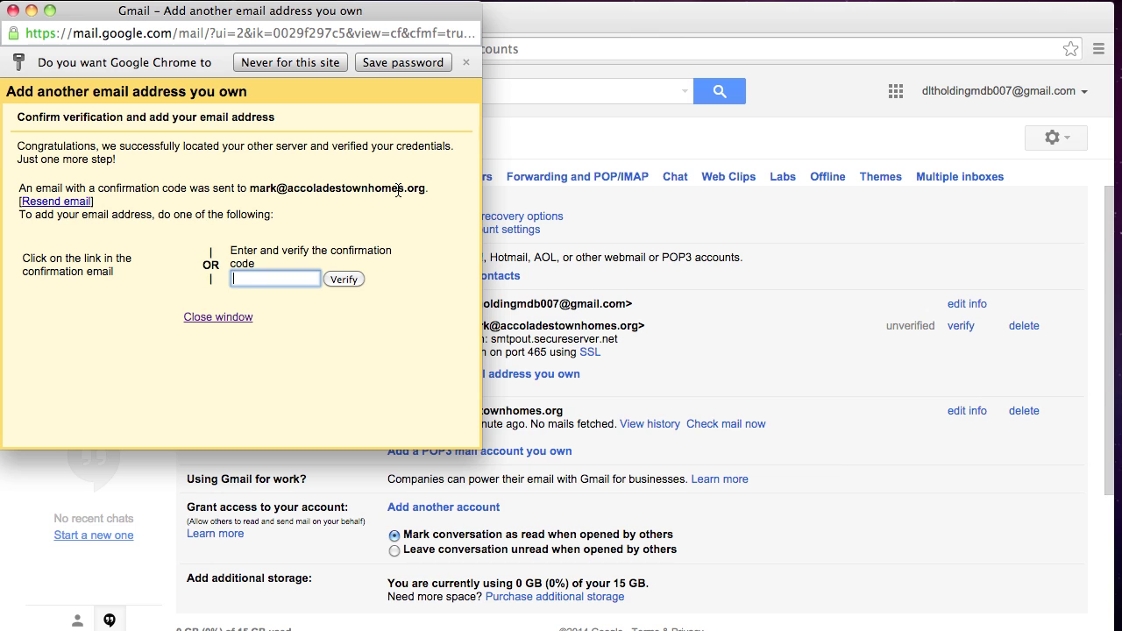
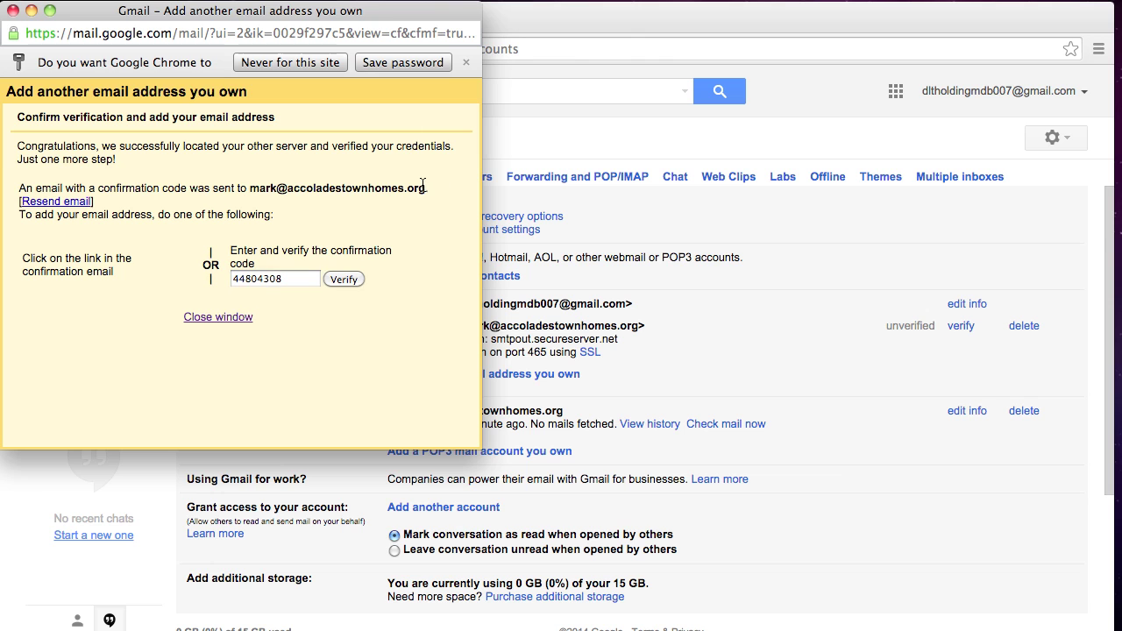
# Enter the emailed confirmation code and verify the send-as address
pyautogui.moveTo(426, 187); pyautogui.dragTo(251, 190)
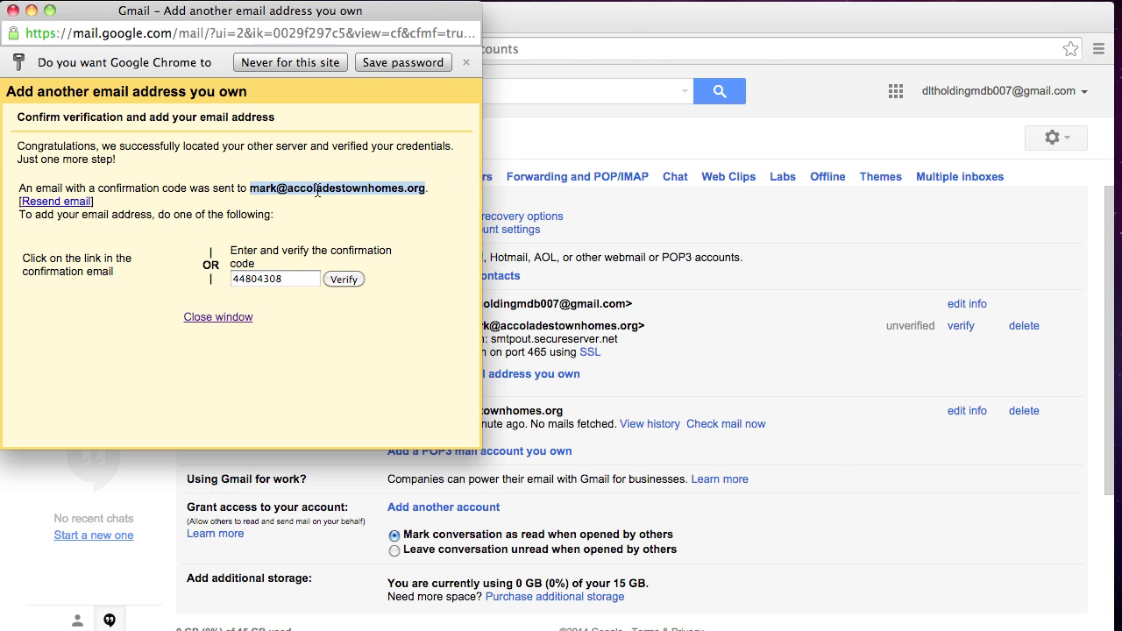
pyautogui.click(342, 279)
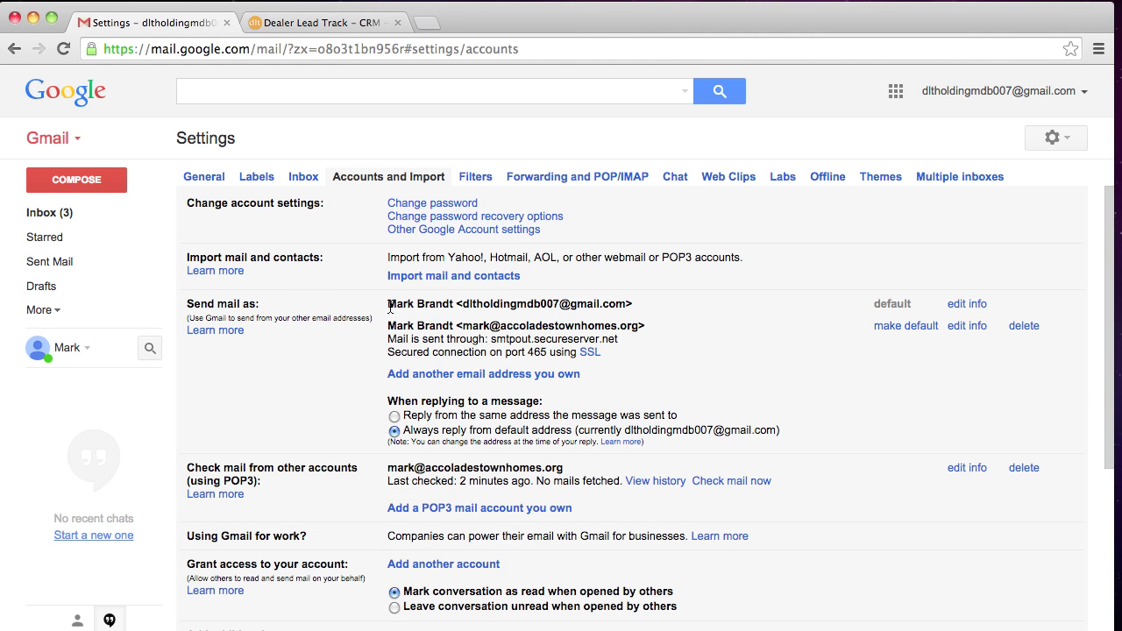
# Make the custom-domain Send mail as address the default, then return to the inbox
pyautogui.moveTo(463, 304); pyautogui.dragTo(626, 303)
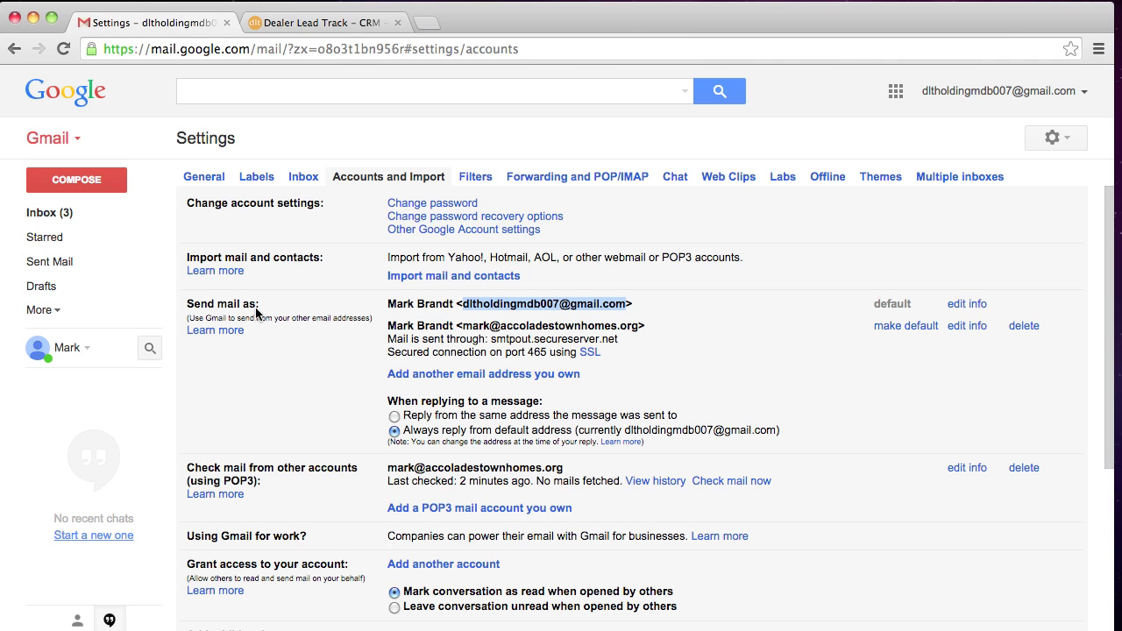
pyautogui.moveTo(462, 326); pyautogui.dragTo(637, 332)
pyautogui.click(688, 355)
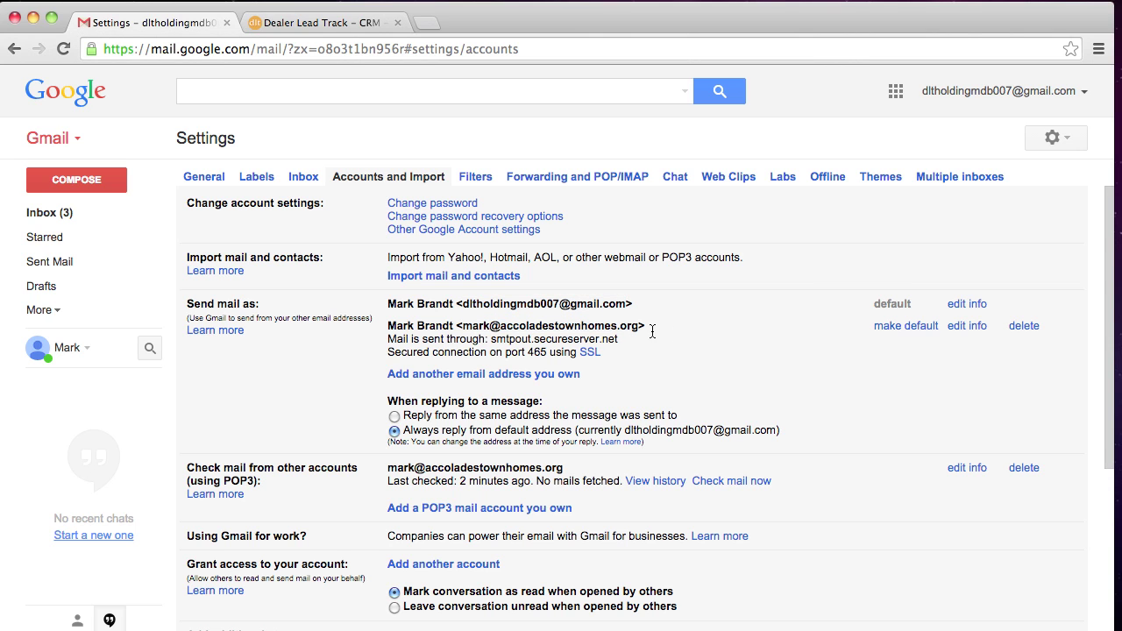
pyautogui.click(896, 326)
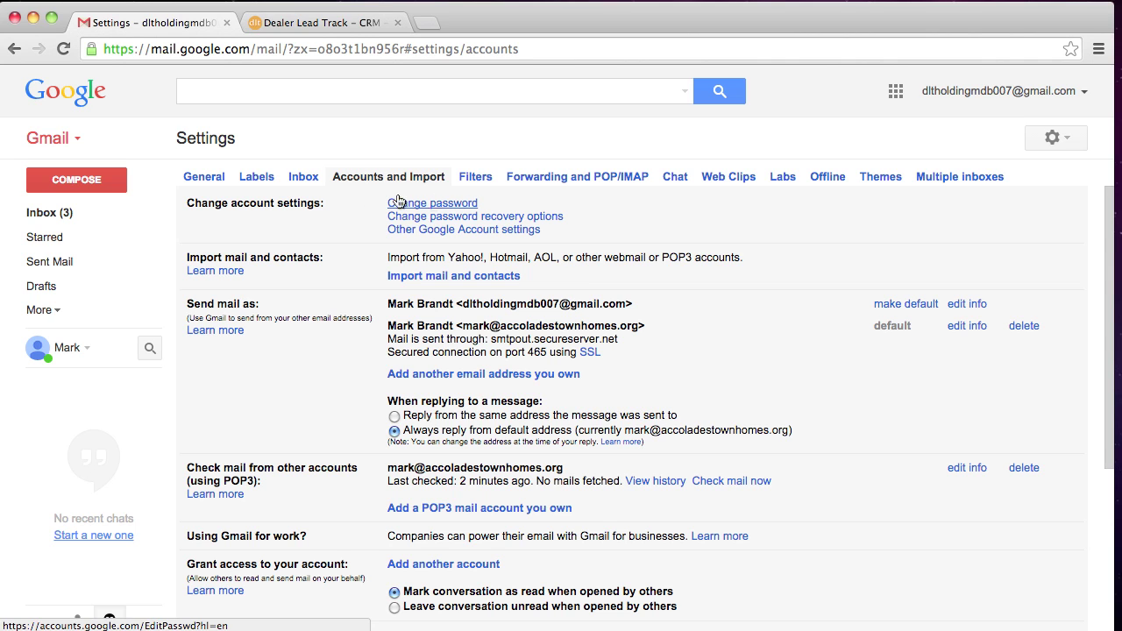
pyautogui.click(71, 214)
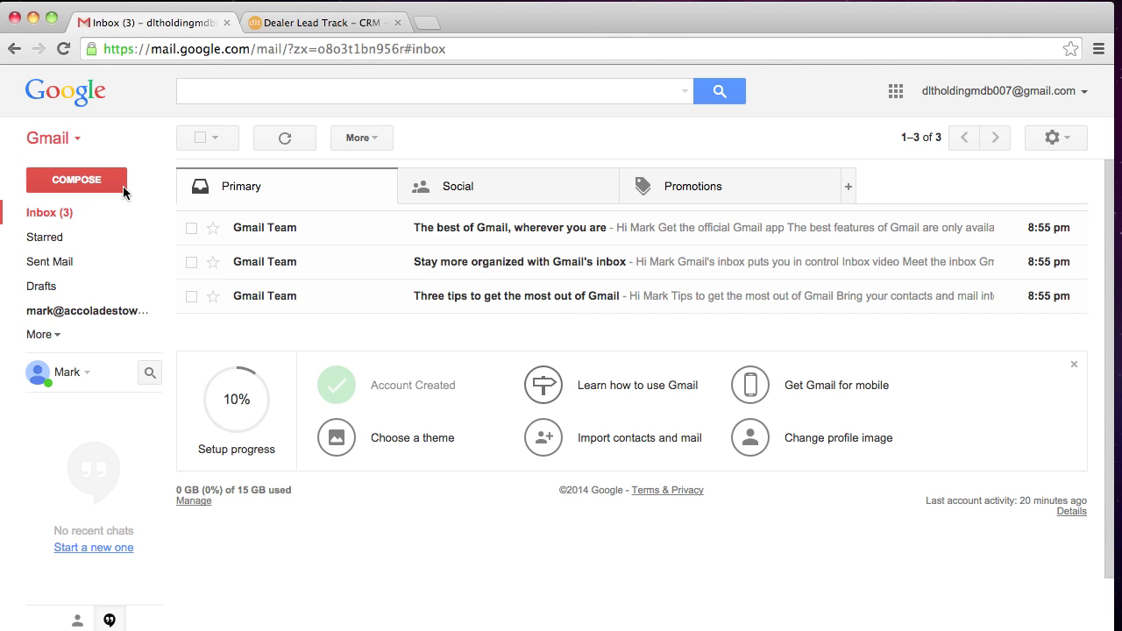
# Open the first hot lead in Dealer Lead Track and launch its Release Response eMail script
pyautogui.click(279, 35)
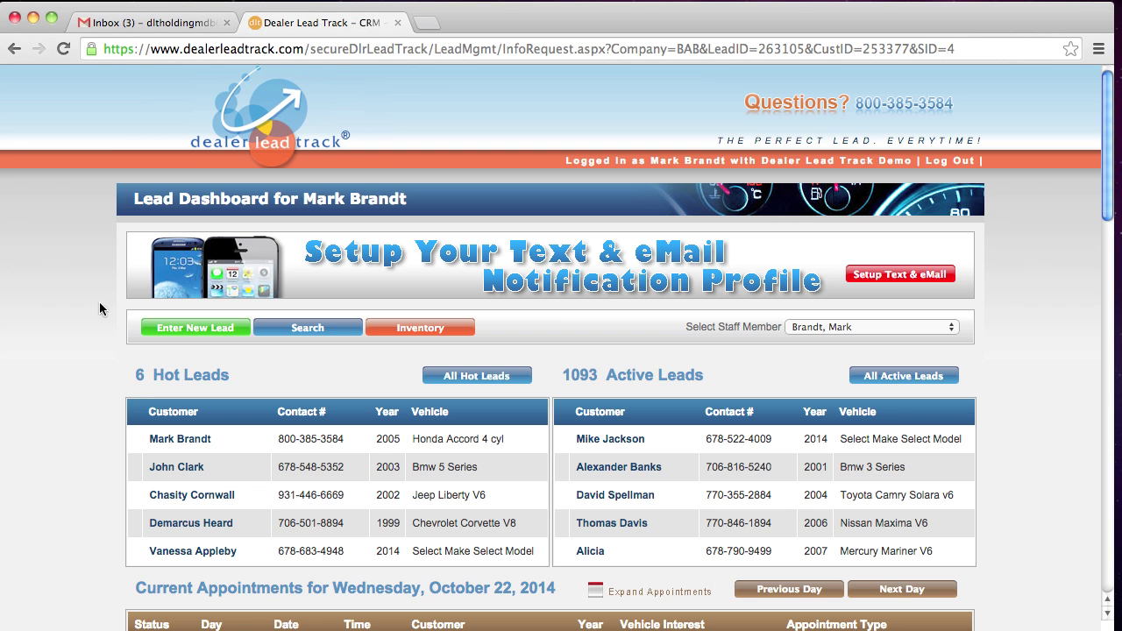
pyautogui.click(193, 441)
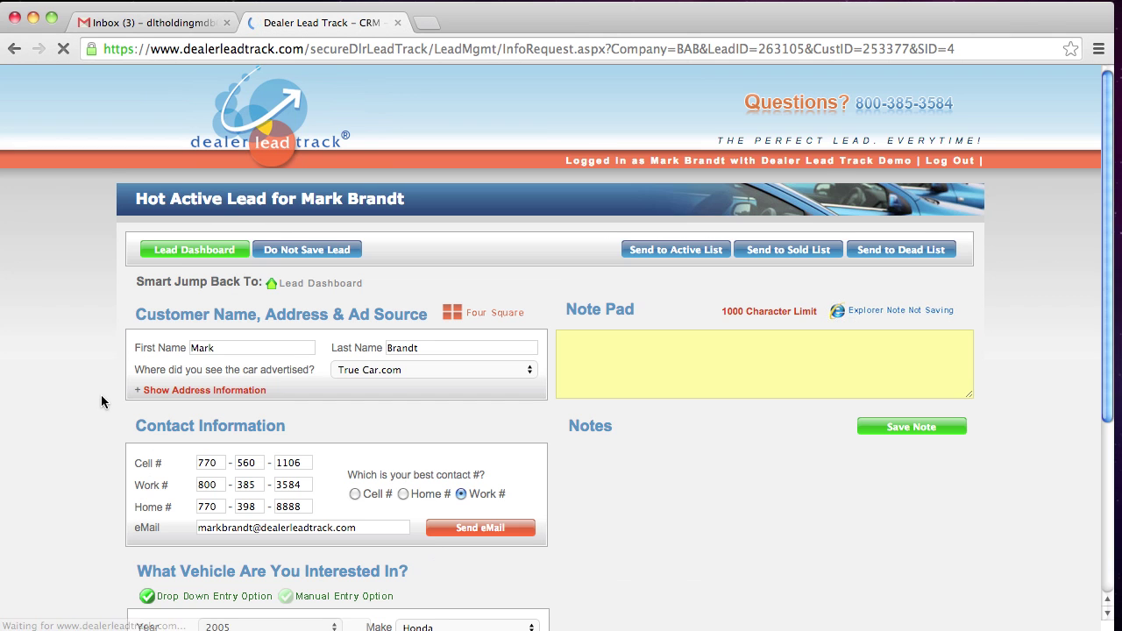
pyautogui.scroll(-3, 101, 397)
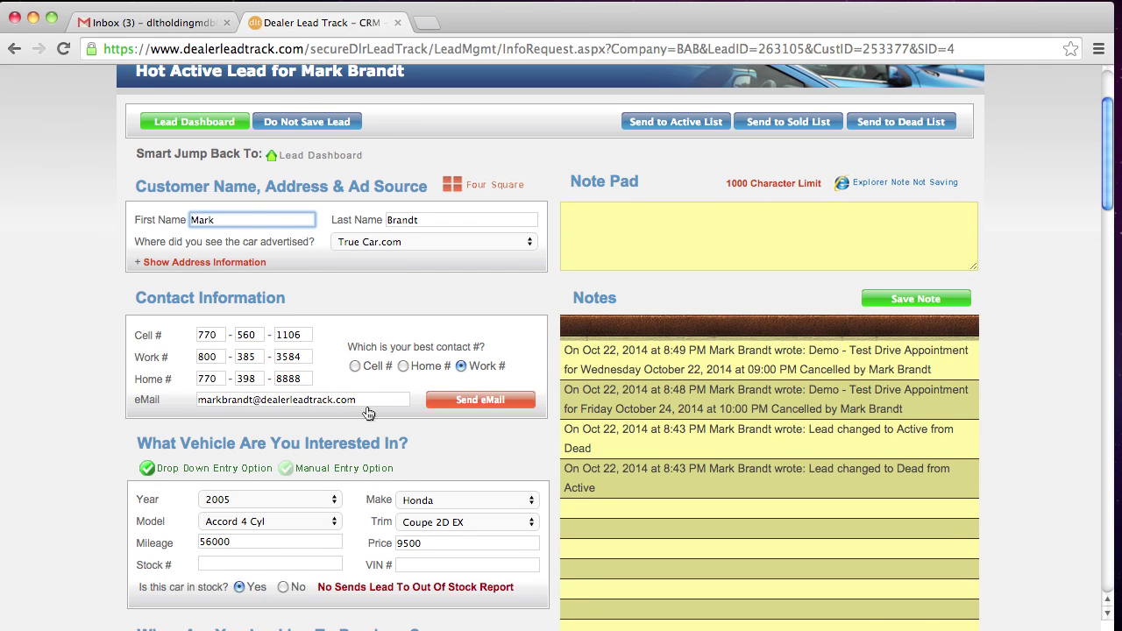
pyautogui.click(445, 400)
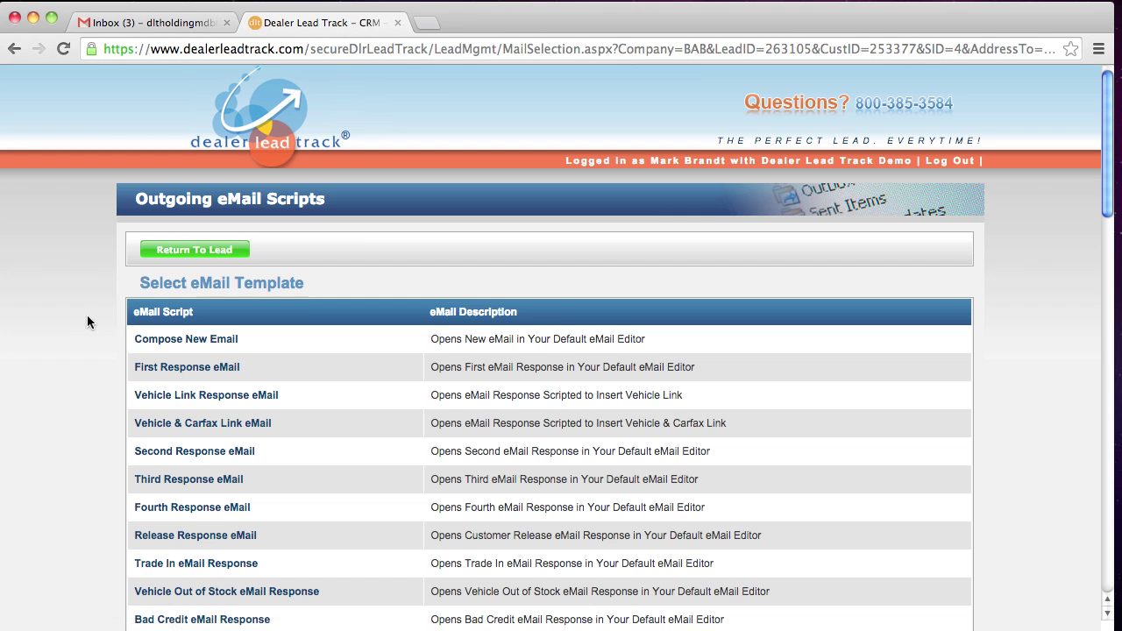
pyautogui.scroll(-5, 81, 333)
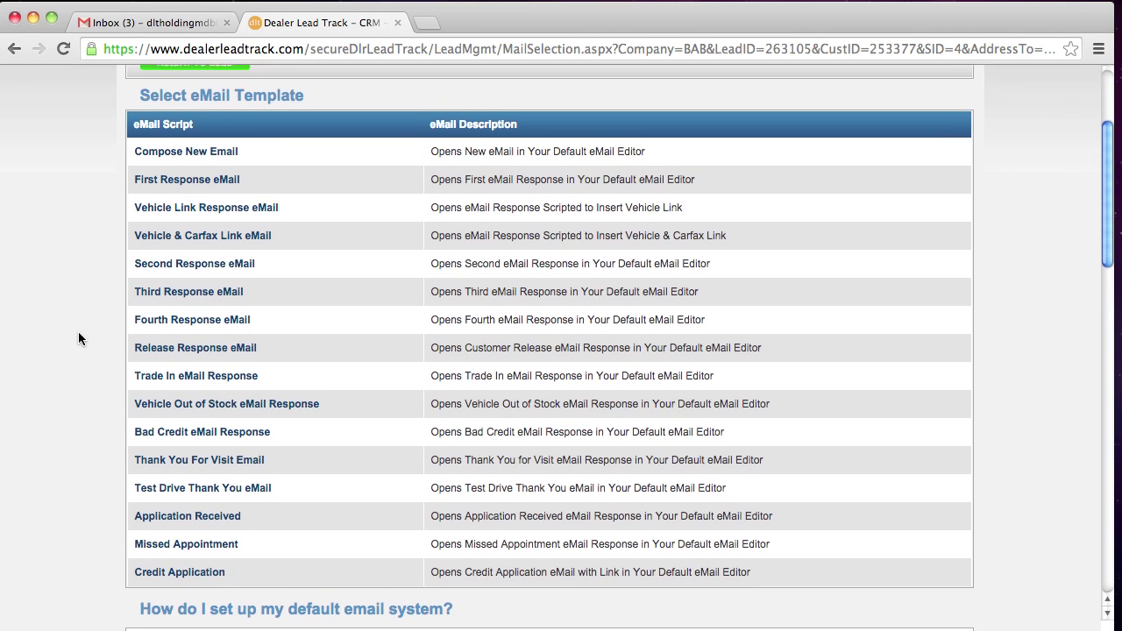
pyautogui.scroll(-2, 79, 339)
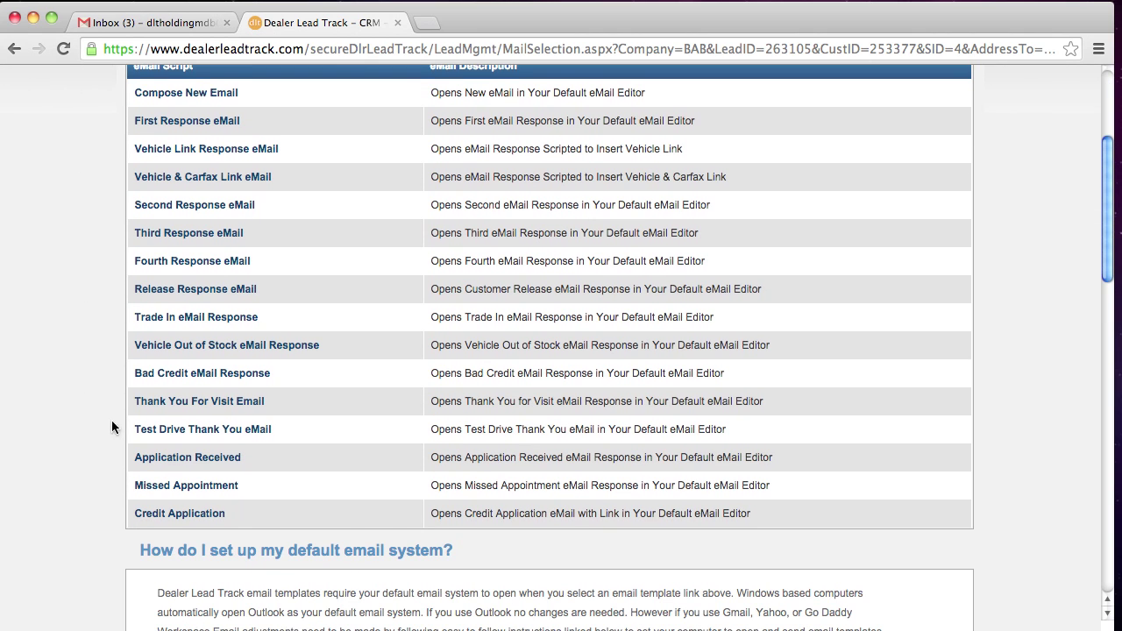
pyautogui.click(198, 292)
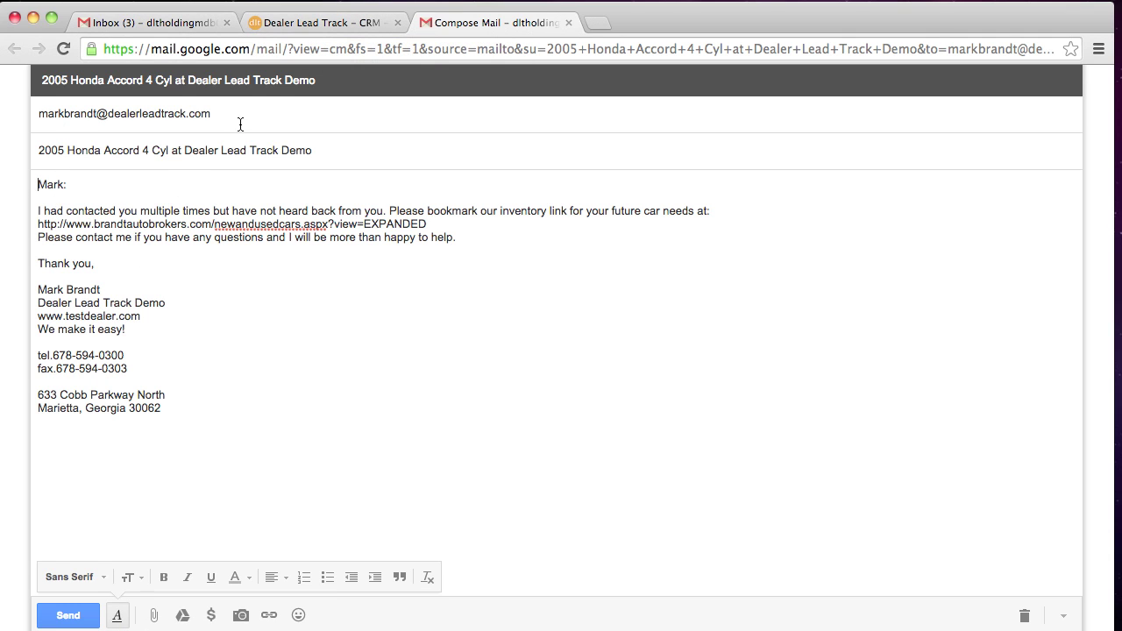
# Send the 2005 Honda Accord 4 Cyl email from the custom-domain address and close its tab
pyautogui.click(203, 112)
pyautogui.moveTo(191, 121)
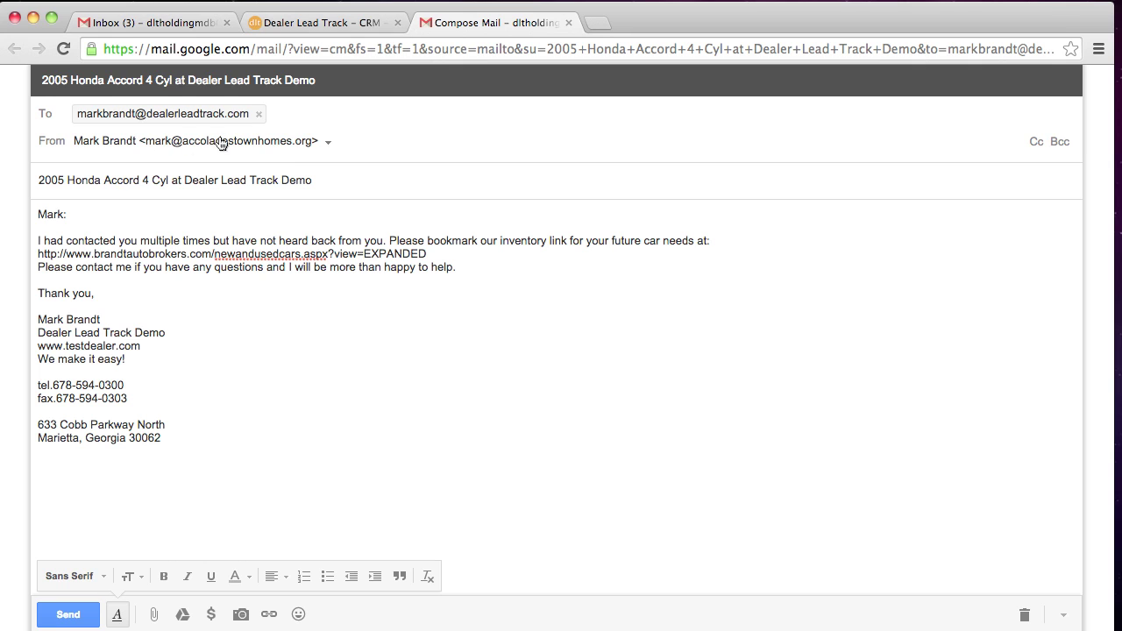
pyautogui.click(326, 142)
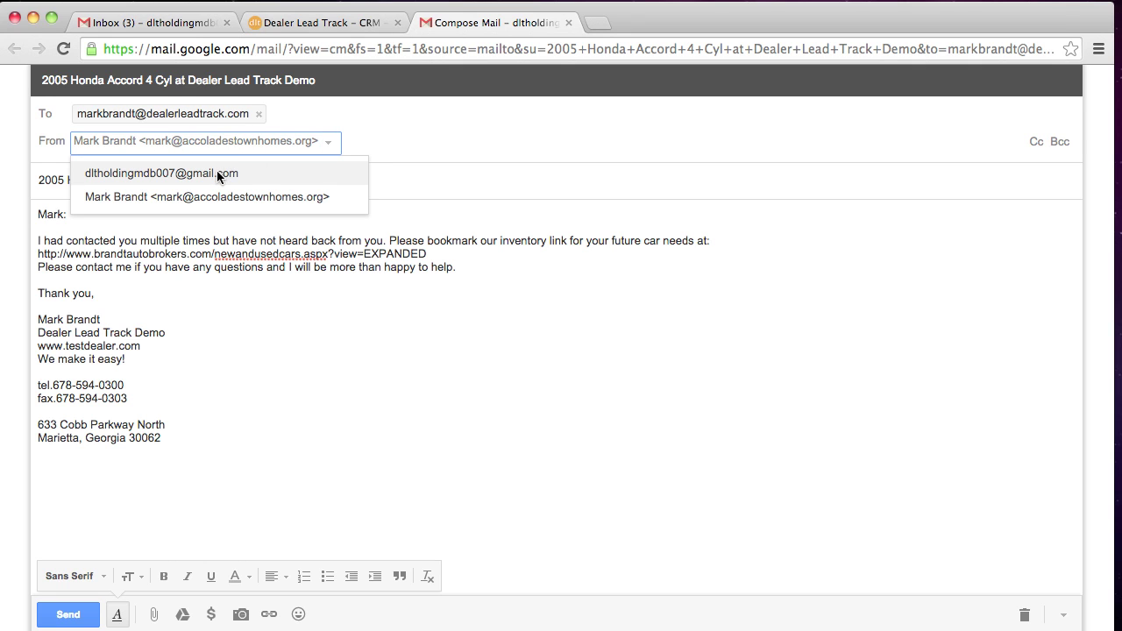
pyautogui.click(368, 151)
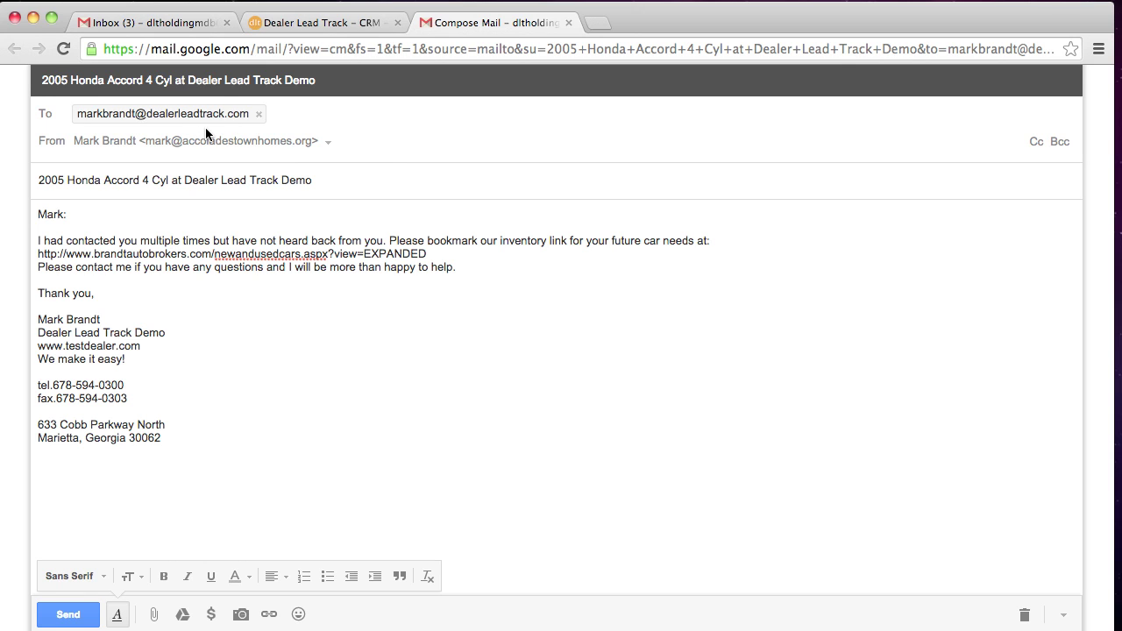
pyautogui.click(81, 612)
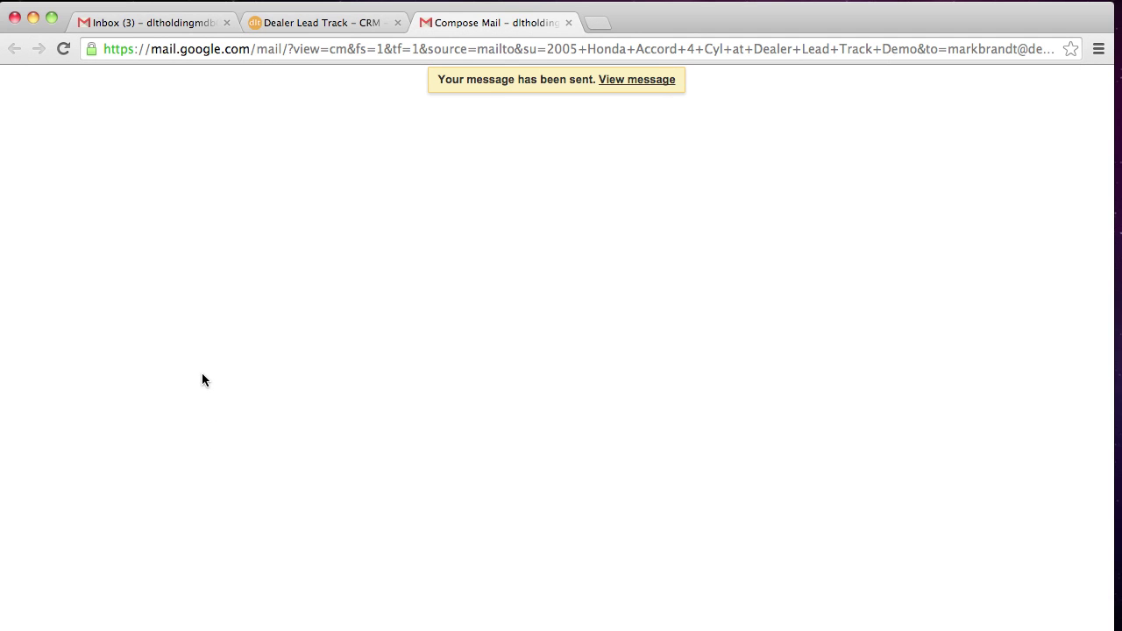
pyautogui.press('super+w')
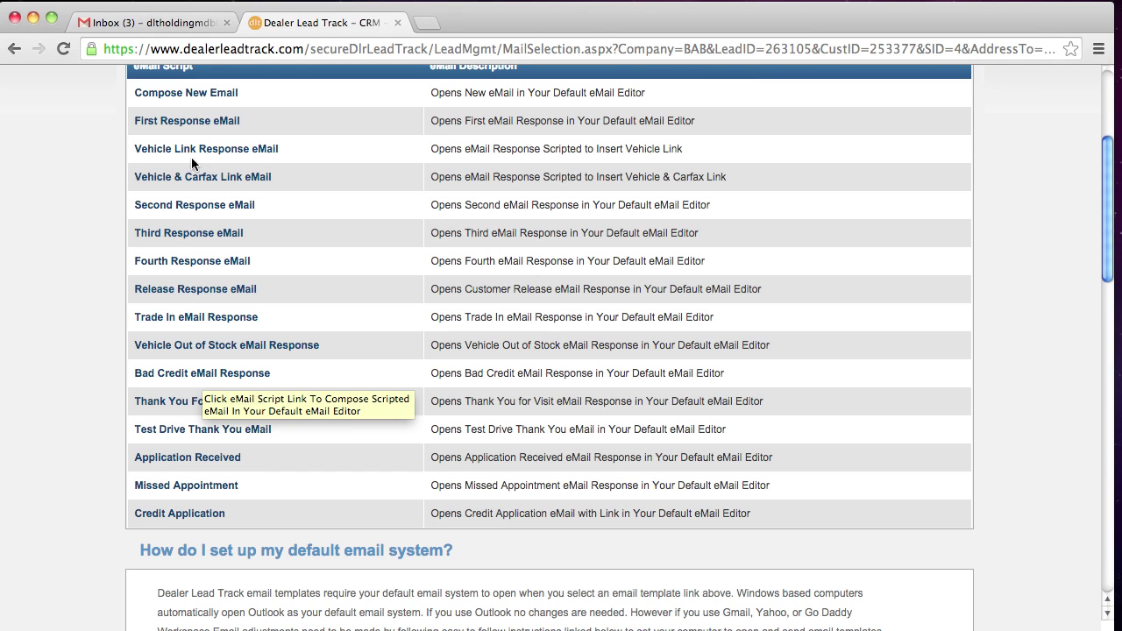
# Check Gmail's Accounts and Import settings for the custom-domain default sender, then return to Dealer Lead Track
pyautogui.click(166, 26)
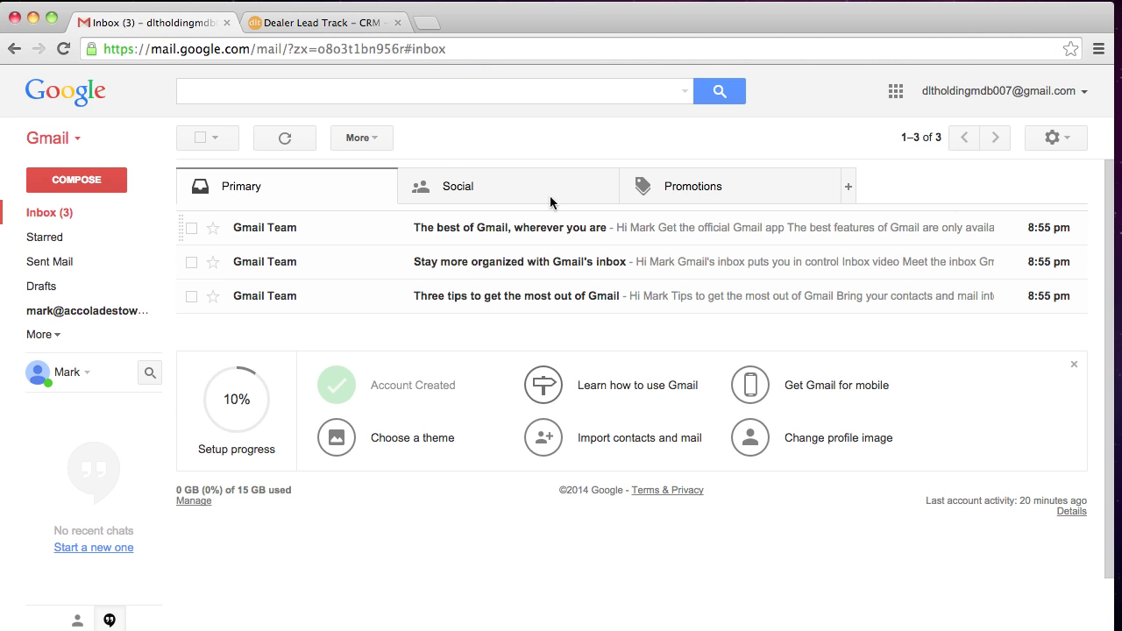
pyautogui.click(1052, 140)
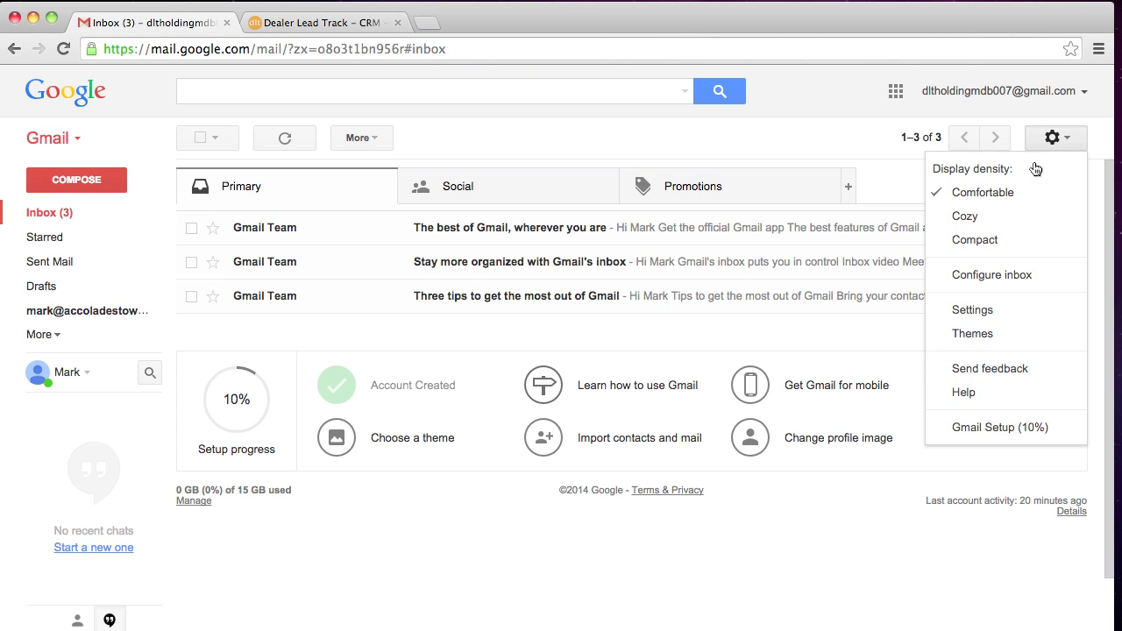
pyautogui.click(989, 309)
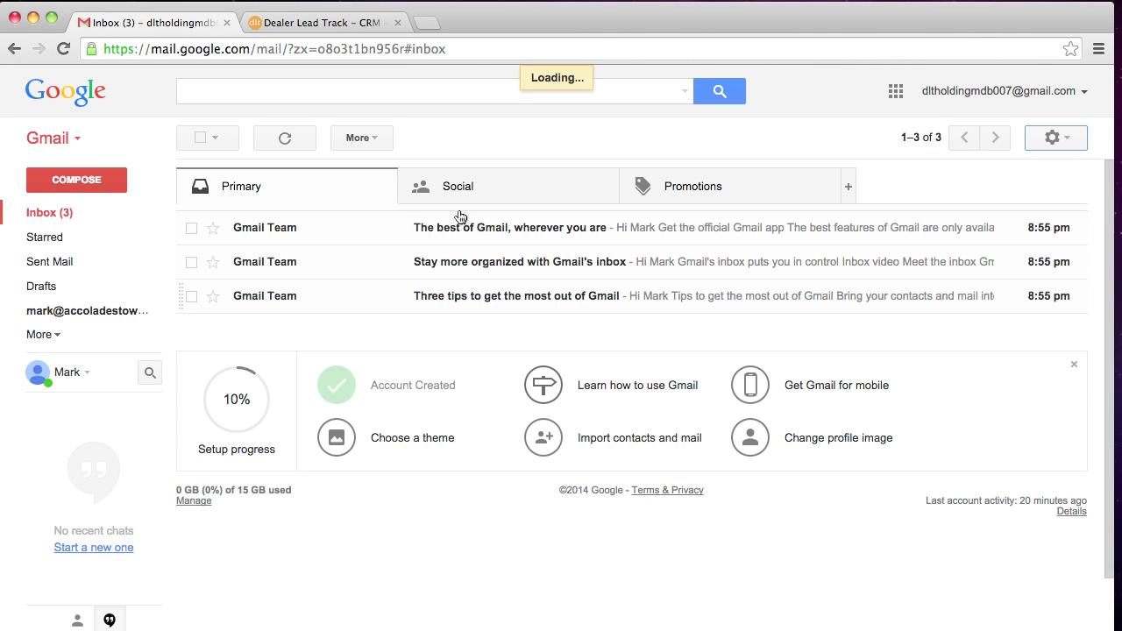
pyautogui.click(383, 176)
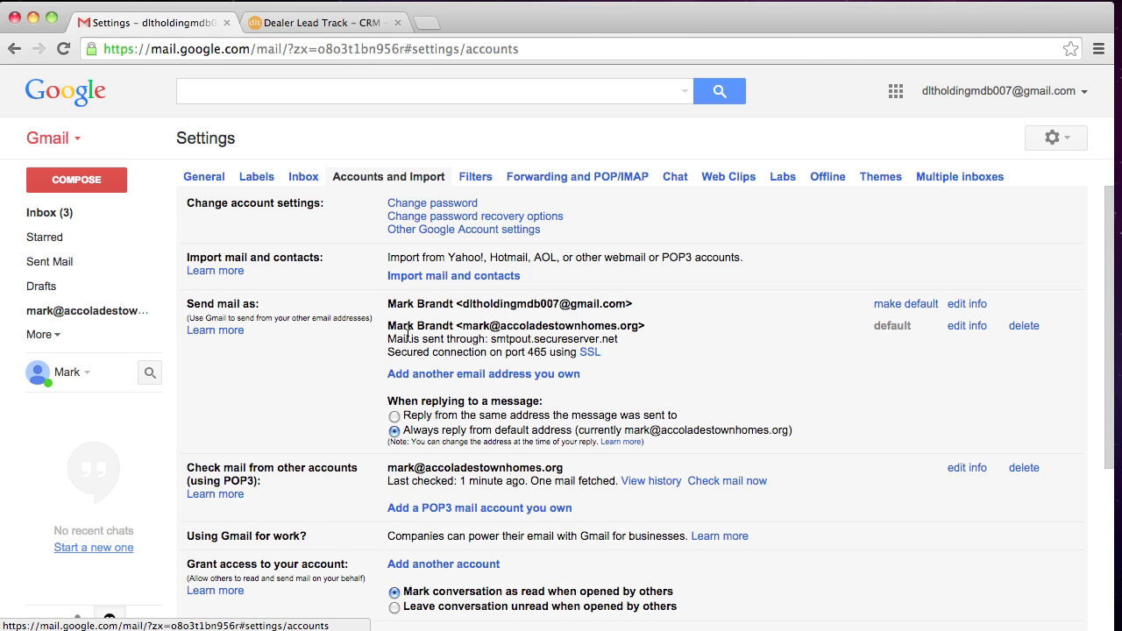
pyautogui.click(350, 23)
# Return from the Outgoing eMail Scripts to the Hot Active Lead's record page
pyautogui.scroll(3, 242, 229)
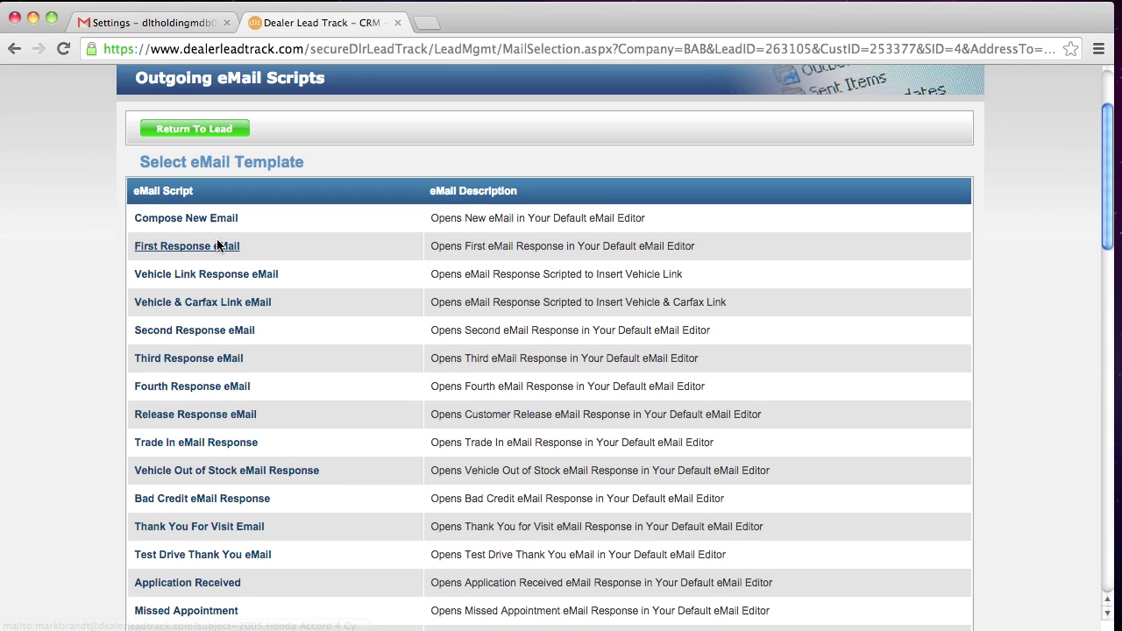
pyautogui.click(209, 130)
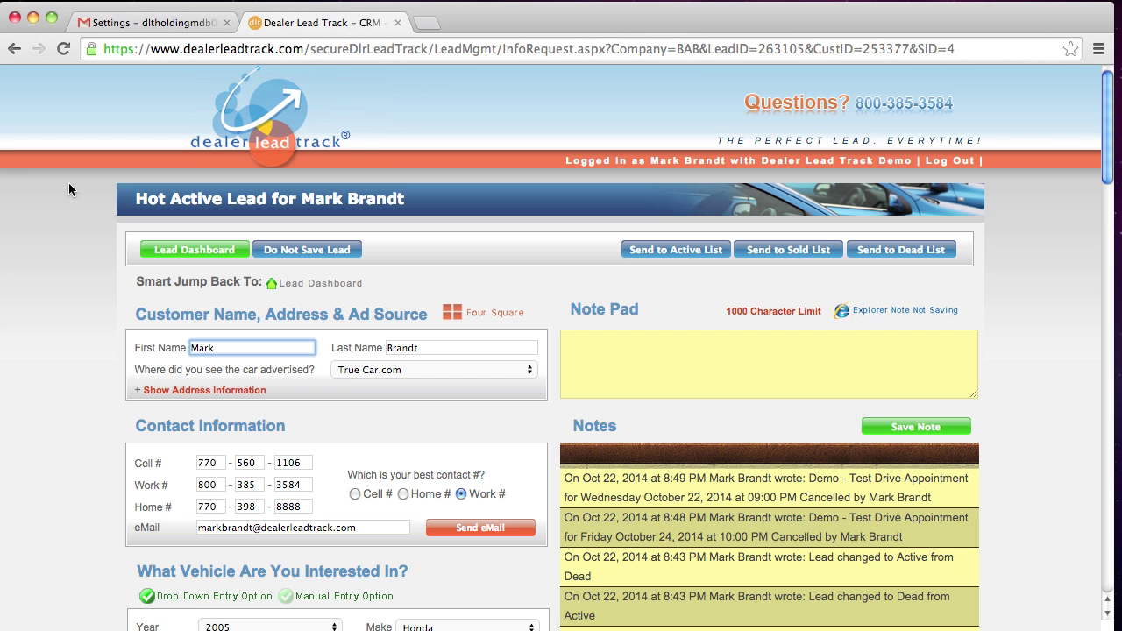